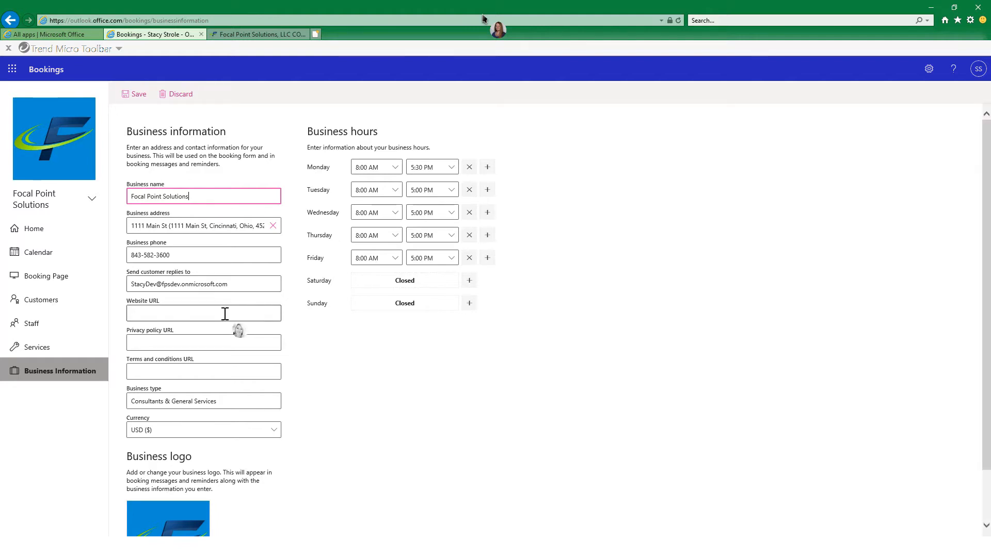
Copy the address of the Focal Point Solutions contact page and enter it as the business's website URL.
{"action": "left_click", "coordinate": [236, 36]}
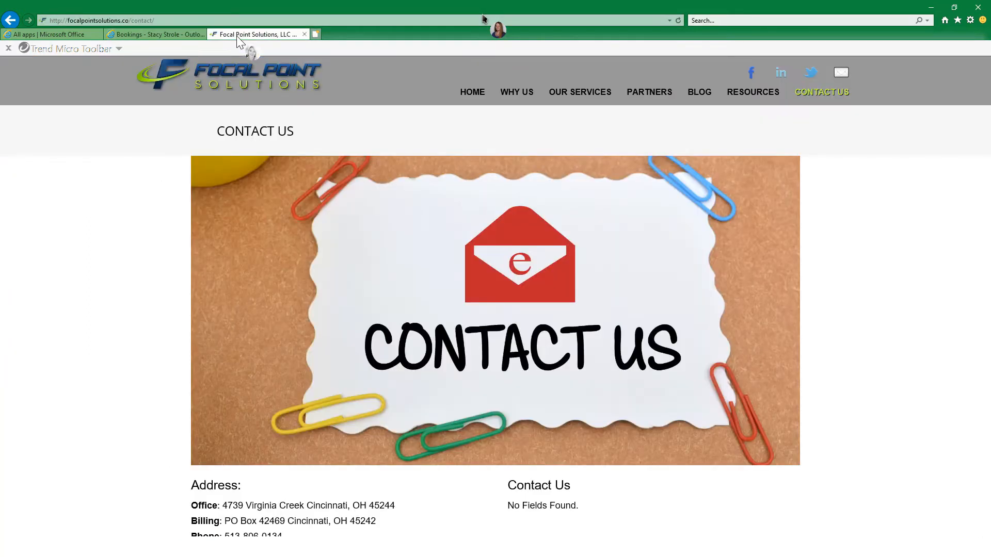
{"action": "left_click", "coordinate": [219, 20]}
{"action": "key", "text": "ctrl+c"}
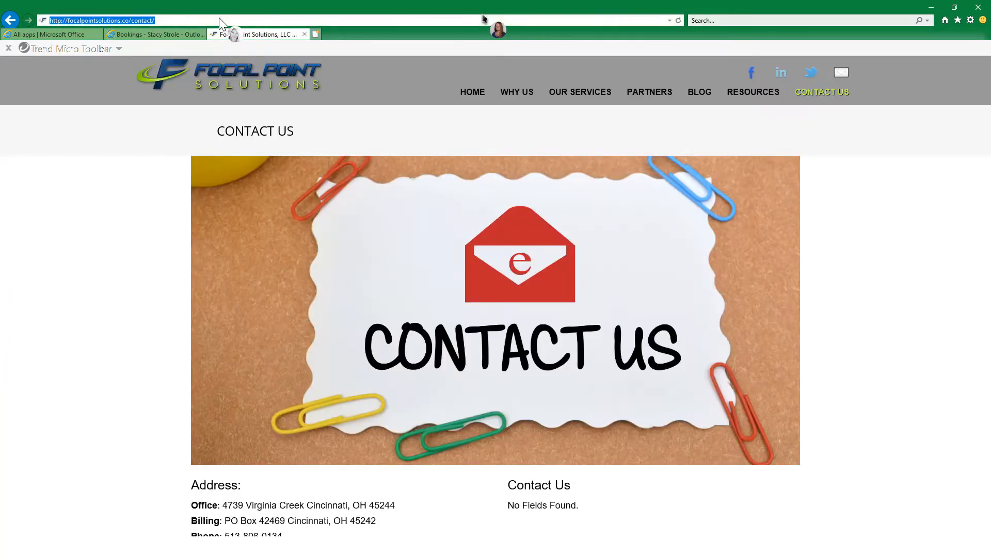
{"action": "left_click", "coordinate": [145, 36]}
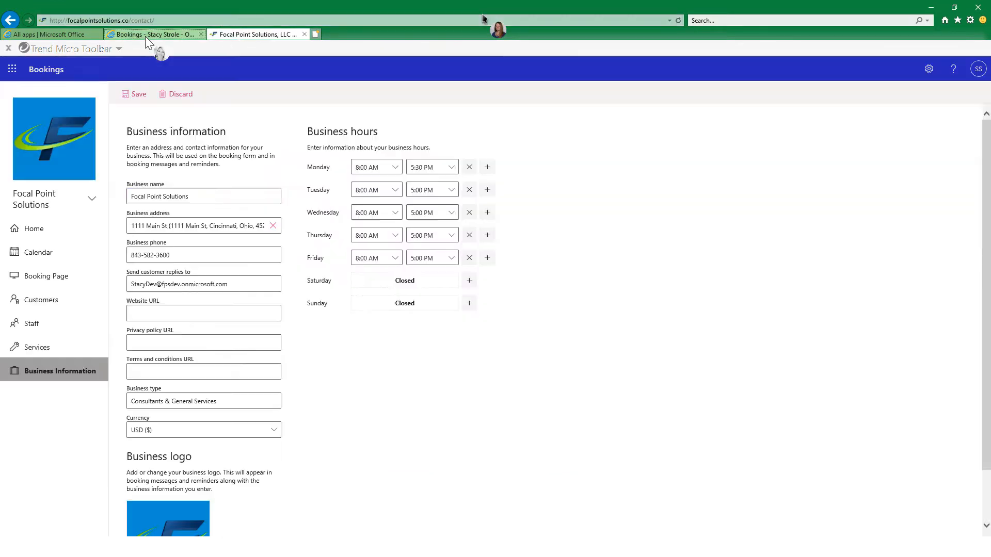
{"action": "left_click", "coordinate": [193, 315]}
{"action": "key", "text": "ctrl+v"}
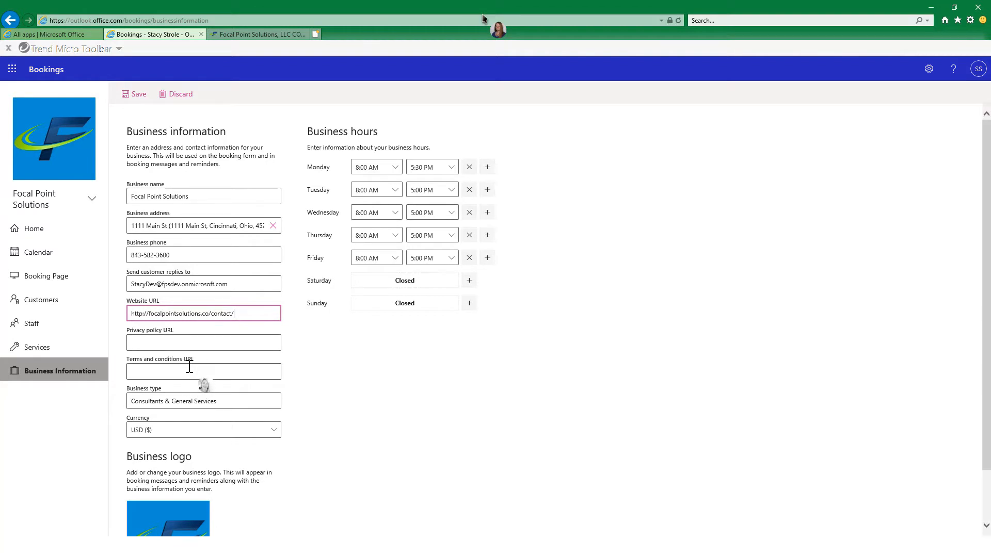
Review the available currency choices and the options for changing the business logo.
{"action": "scroll", "coordinate": [189, 367], "scroll_direction": "down", "scroll_amount": 1}
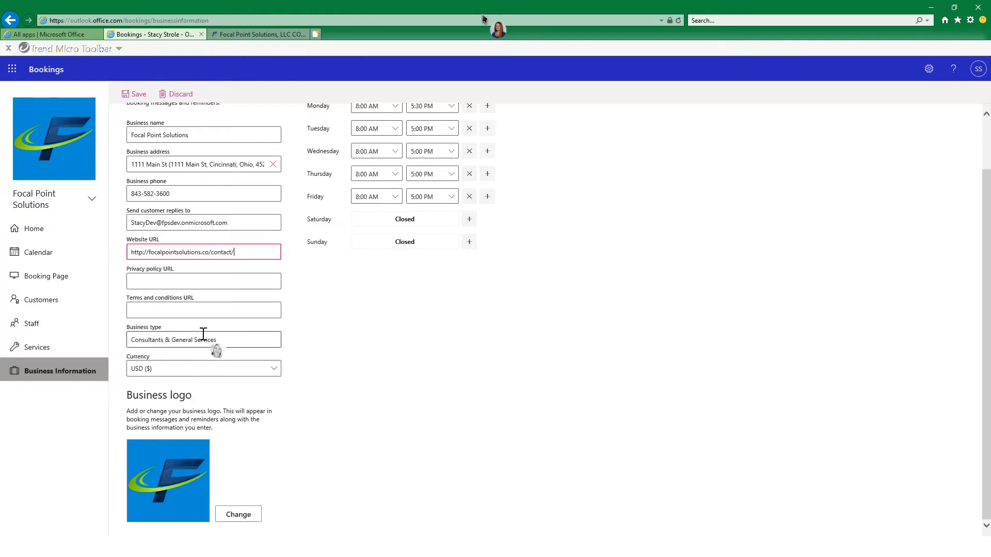
{"action": "left_click", "coordinate": [272, 371]}
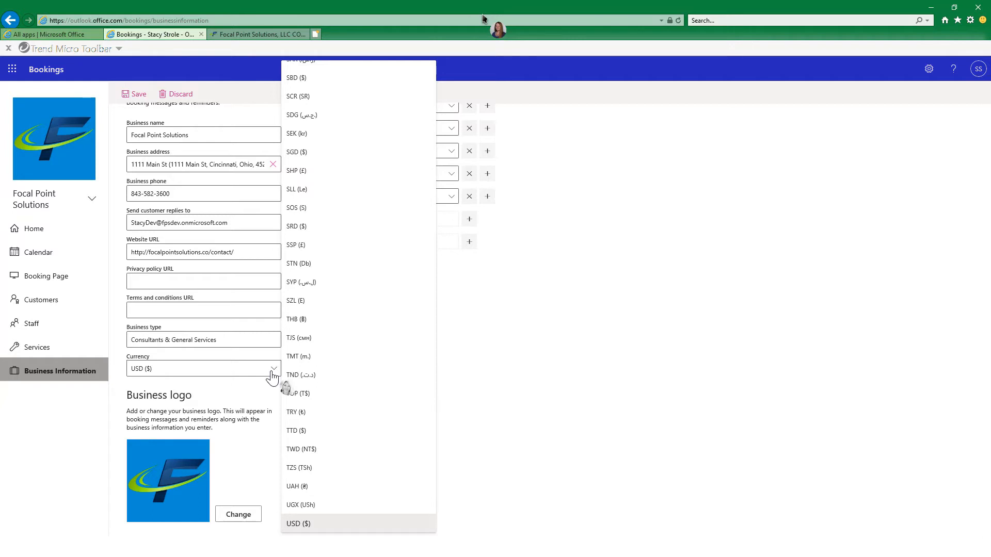
{"action": "left_click", "coordinate": [273, 372]}
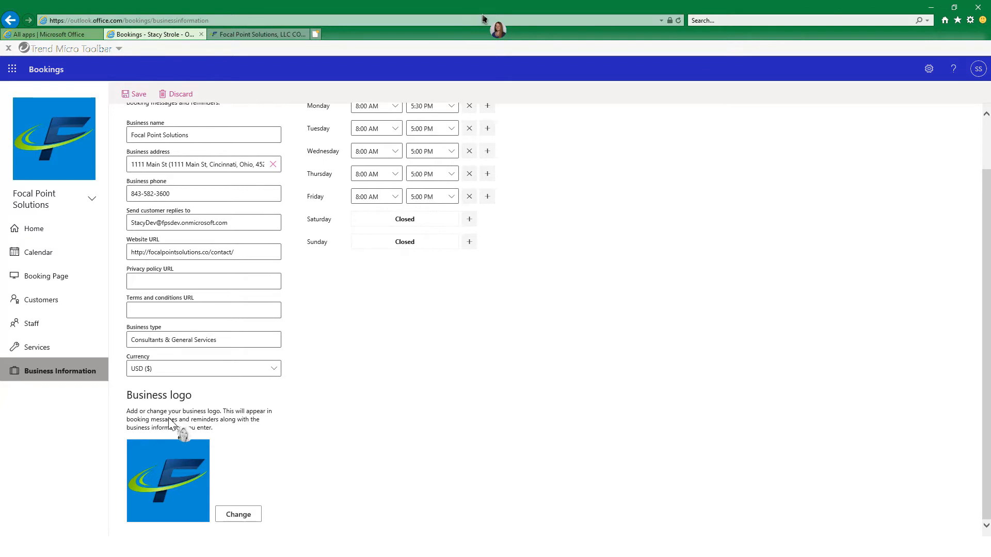
{"action": "left_click", "coordinate": [239, 516]}
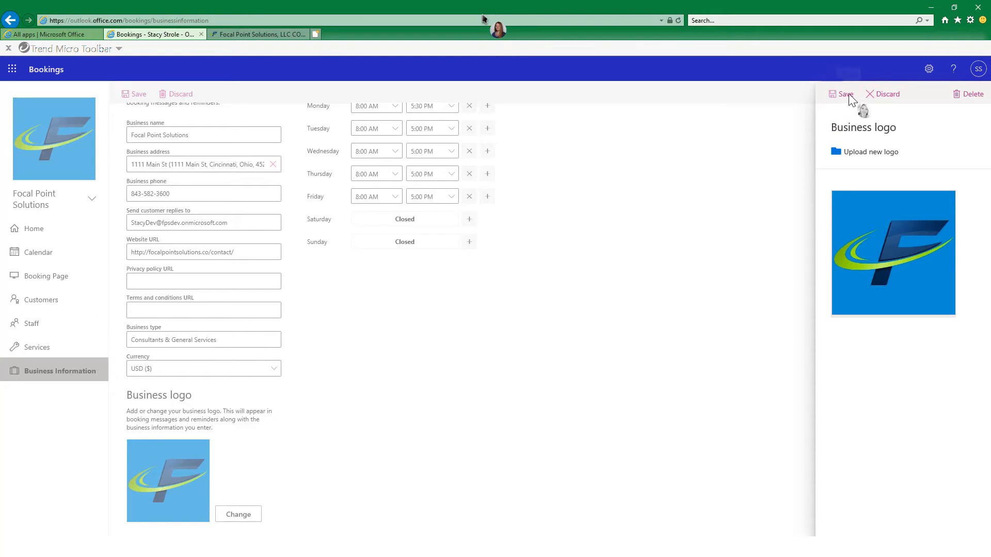
{"action": "left_click", "coordinate": [768, 164]}
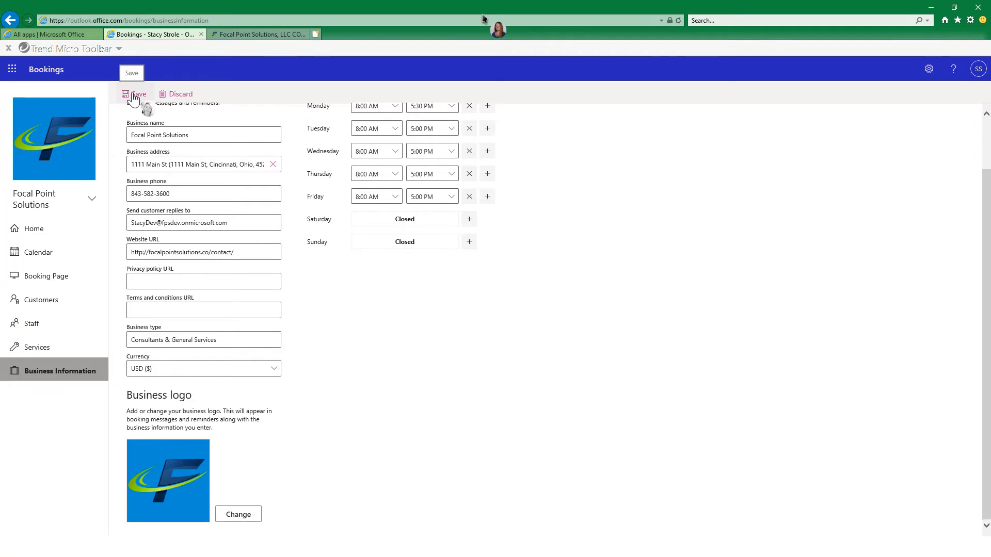
Look through the closing-time choices for Wednesday in the business hours.
{"action": "scroll", "coordinate": [520, 370], "scroll_direction": "up", "scroll_amount": 2}
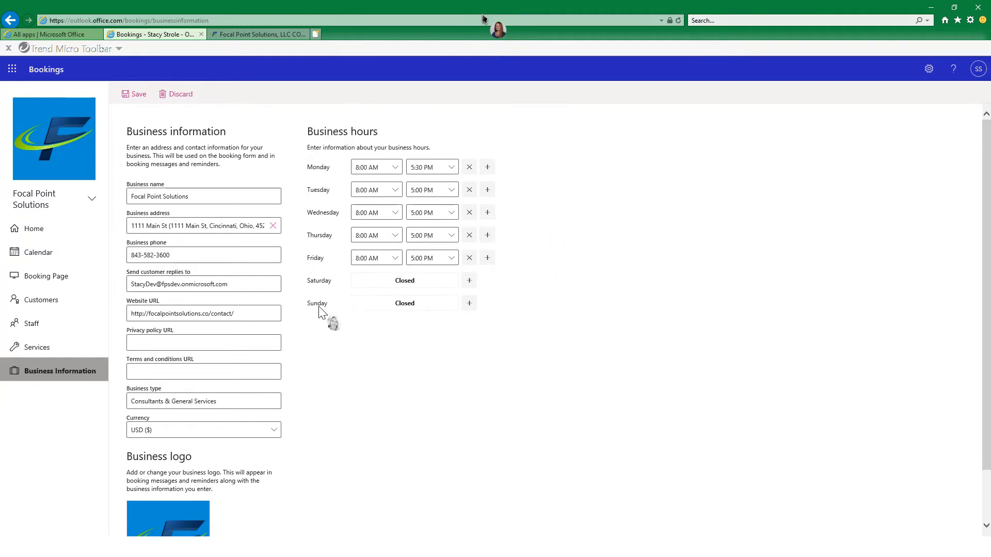
{"action": "left_click", "coordinate": [452, 213]}
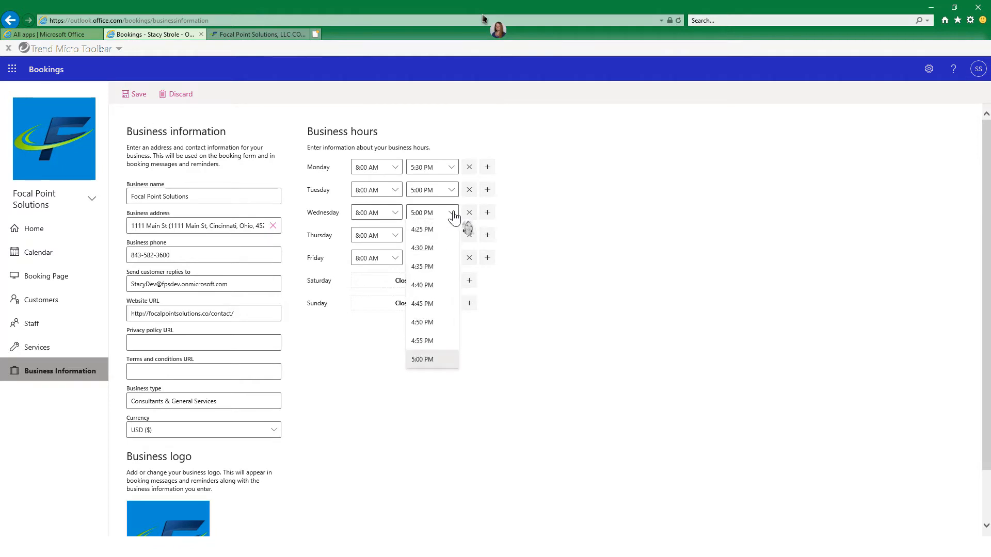
{"action": "left_click", "coordinate": [454, 216]}
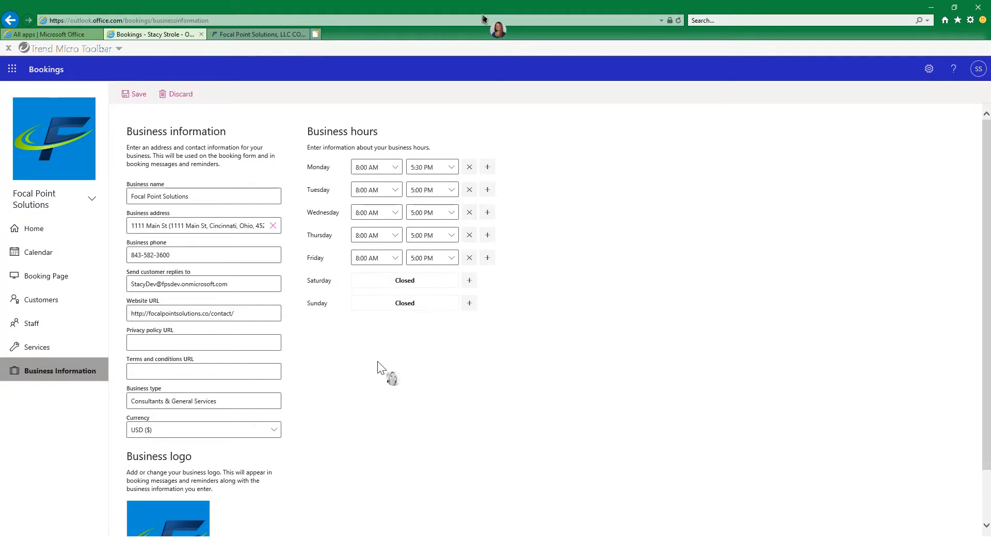
Save the business information and open the Assessment service for editing.
{"action": "left_click", "coordinate": [127, 96]}
{"action": "left_click", "coordinate": [53, 356]}
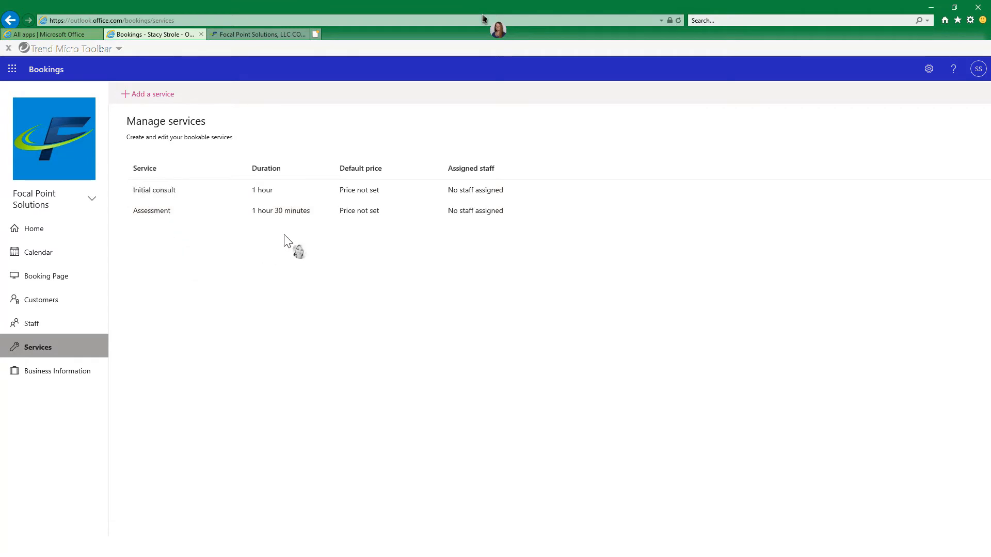
{"action": "mouse_move", "coordinate": [564, 214]}
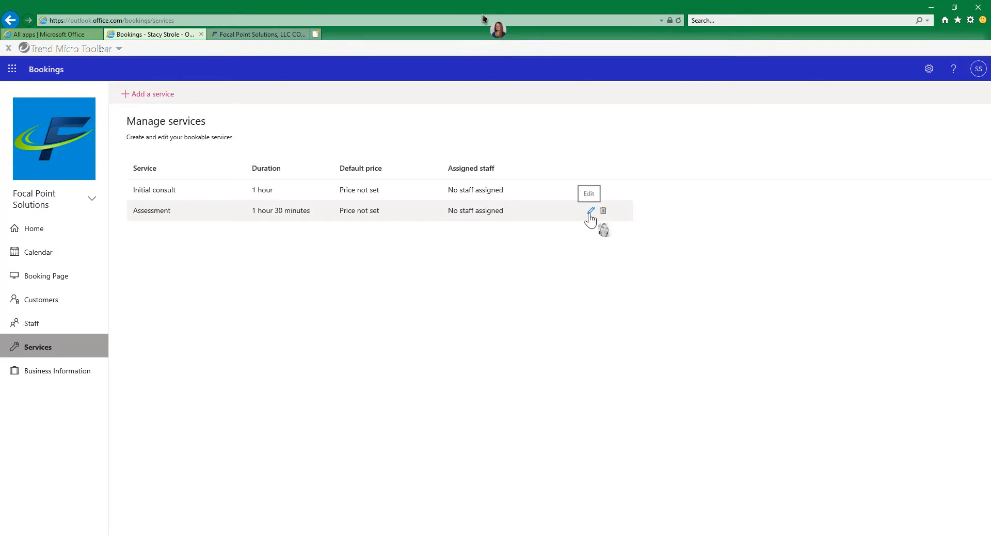
{"action": "left_click", "coordinate": [590, 213]}
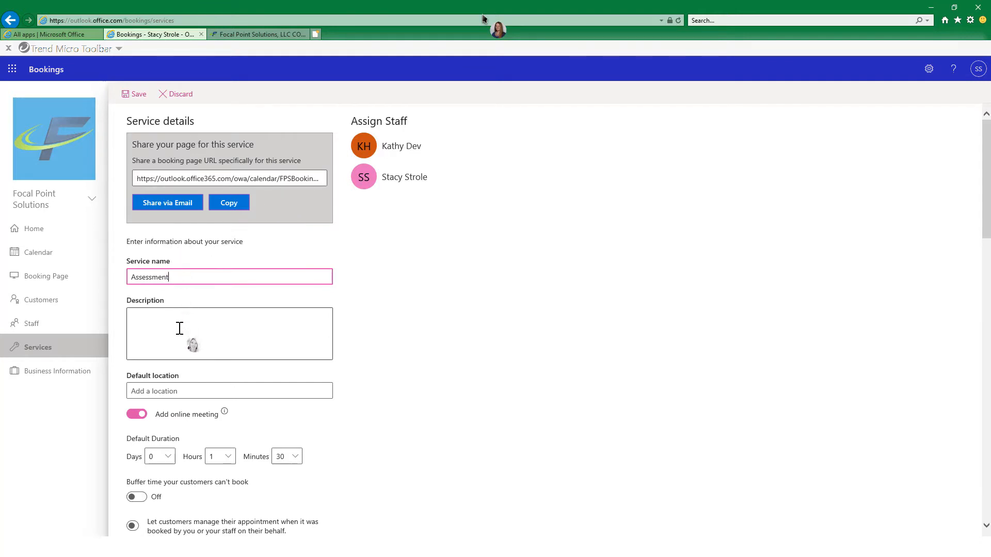
Turn on buffer time for the Assessment service, with 15 minutes before and 15 minutes after each appointment.
{"action": "left_click", "coordinate": [175, 347]}
{"action": "scroll", "coordinate": [175, 347], "scroll_direction": "down", "scroll_amount": 1}
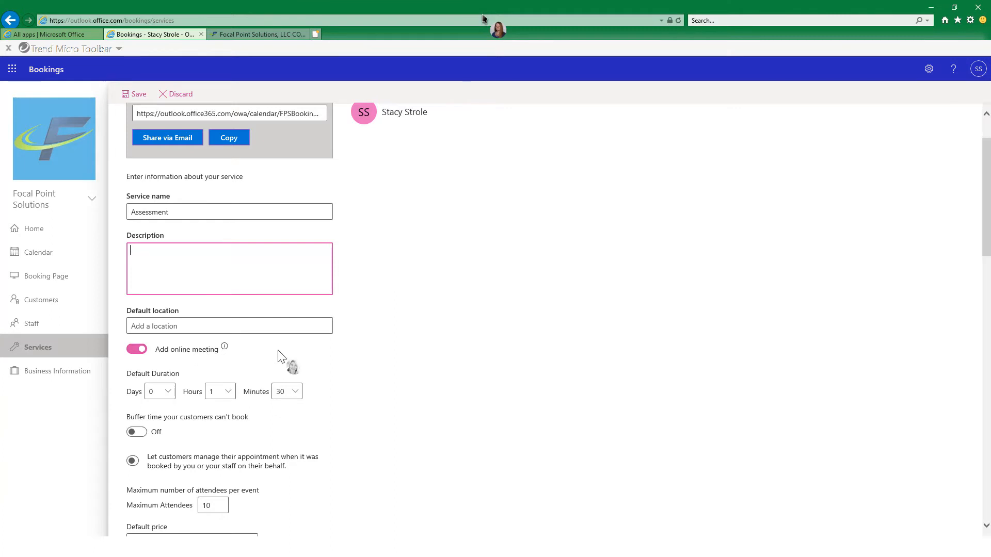
{"action": "scroll", "coordinate": [289, 364], "scroll_direction": "down", "scroll_amount": 2}
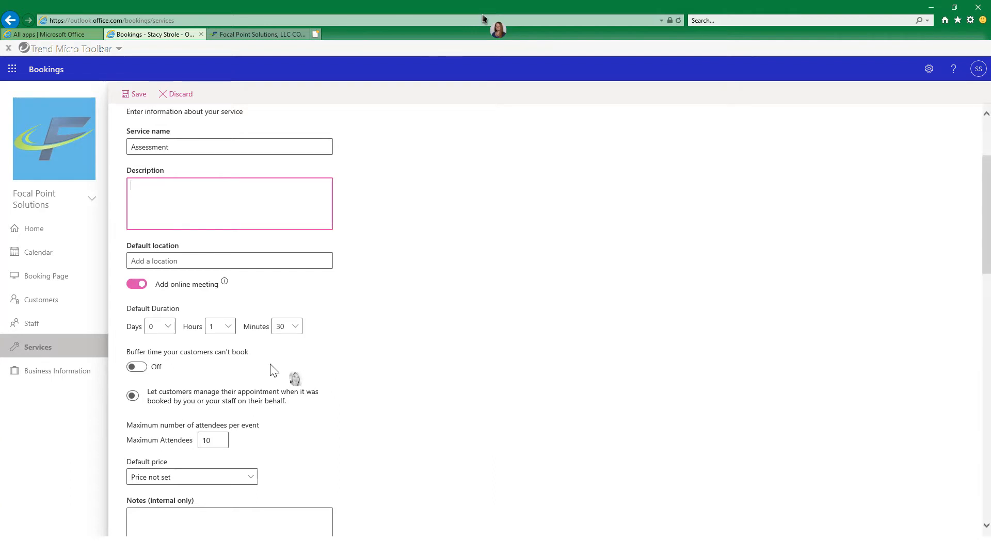
{"action": "left_click", "coordinate": [146, 368]}
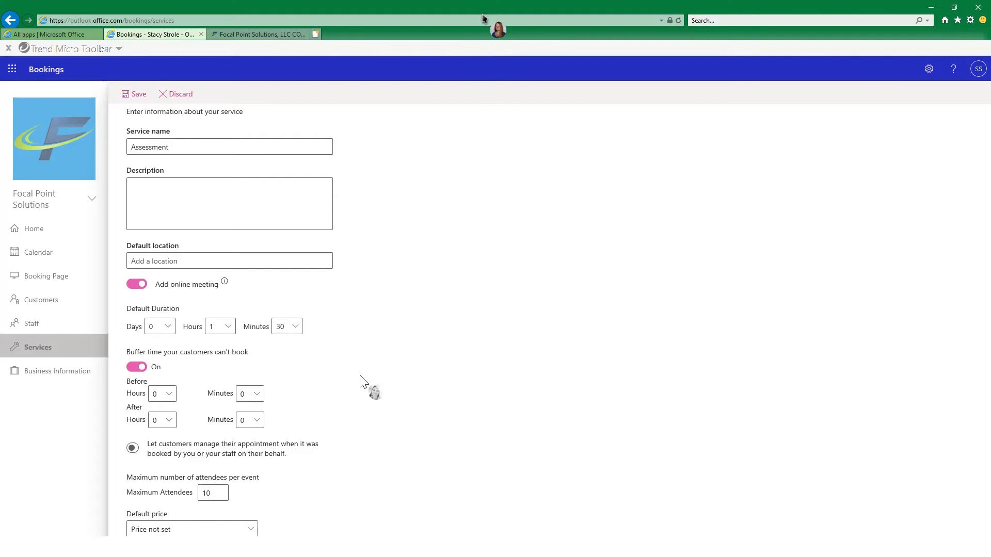
{"action": "left_click", "coordinate": [253, 396]}
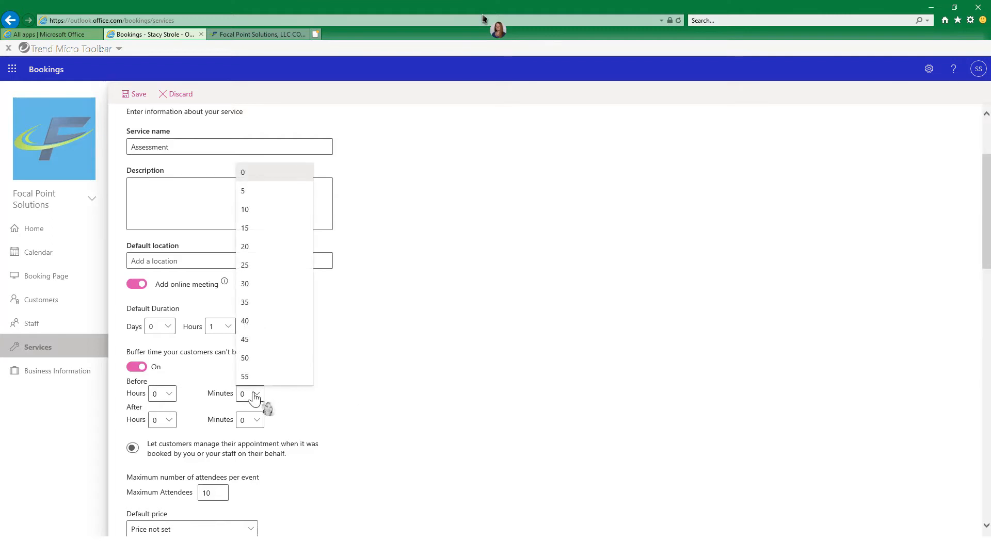
{"action": "left_click", "coordinate": [254, 228]}
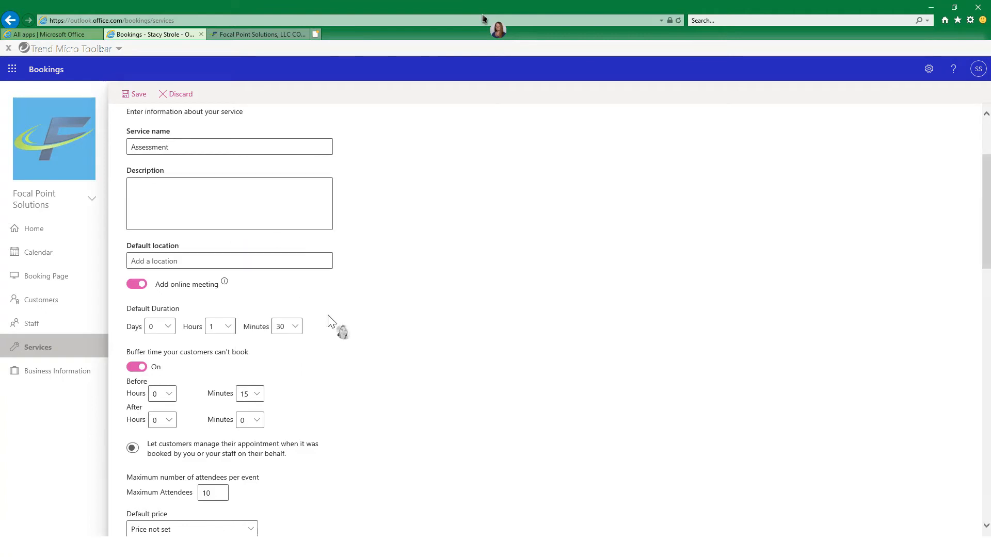
{"action": "left_click", "coordinate": [251, 420]}
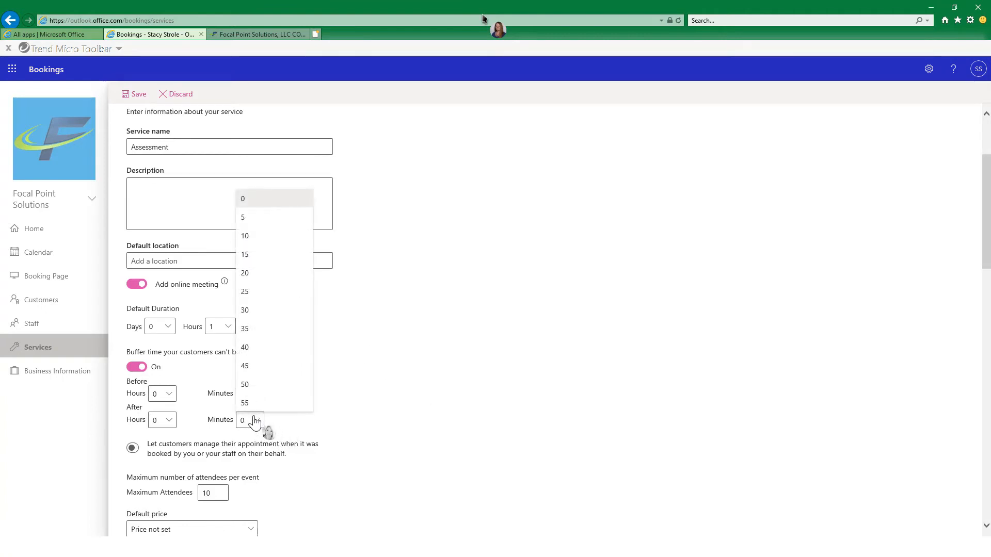
{"action": "left_click", "coordinate": [245, 255]}
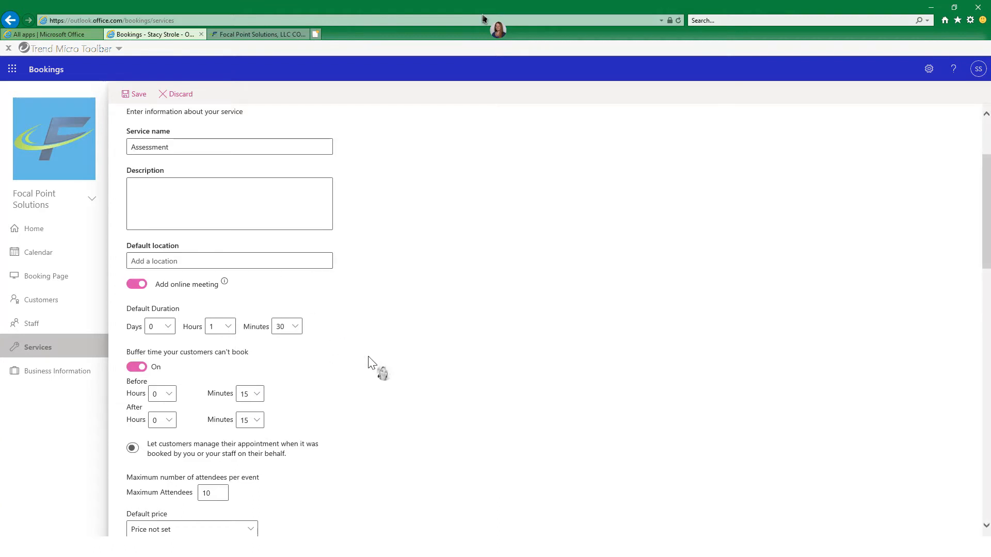
Set the maximum number of attendees per event to 10.
{"action": "scroll", "coordinate": [386, 425], "scroll_direction": "down", "scroll_amount": 1}
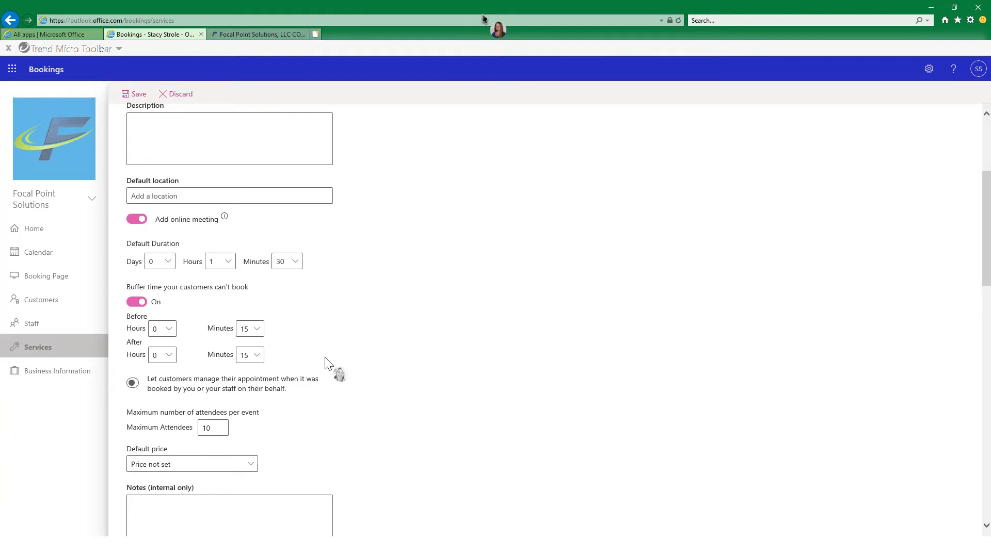
{"action": "scroll", "coordinate": [333, 368], "scroll_direction": "down", "scroll_amount": 1}
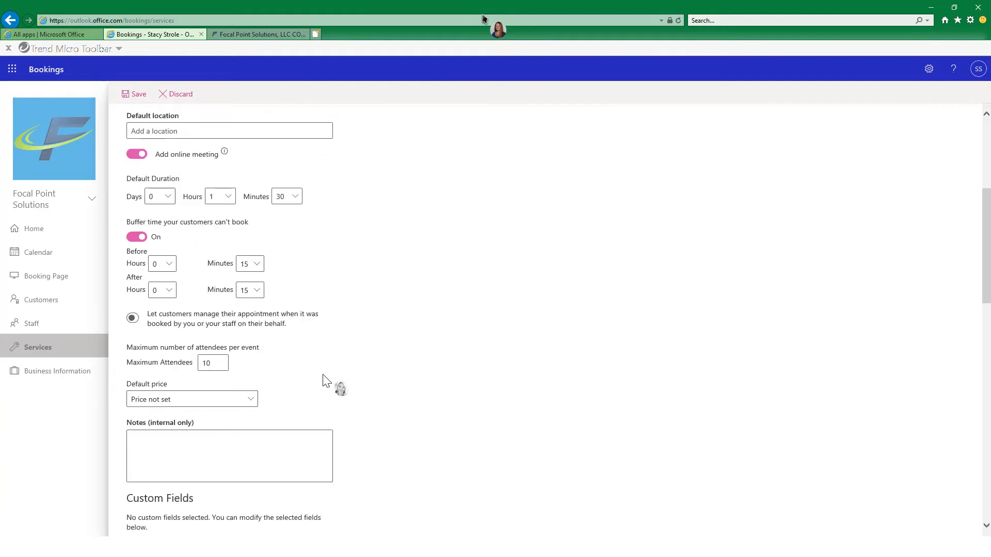
{"action": "left_click", "coordinate": [221, 364]}
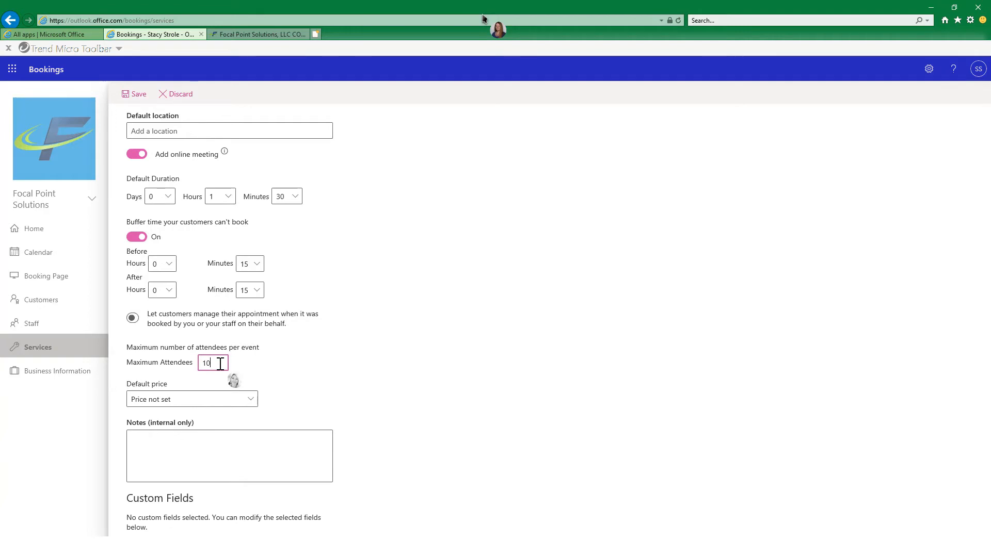
{"action": "key", "text": "BackSpace"}
{"action": "type", "text": "10"}
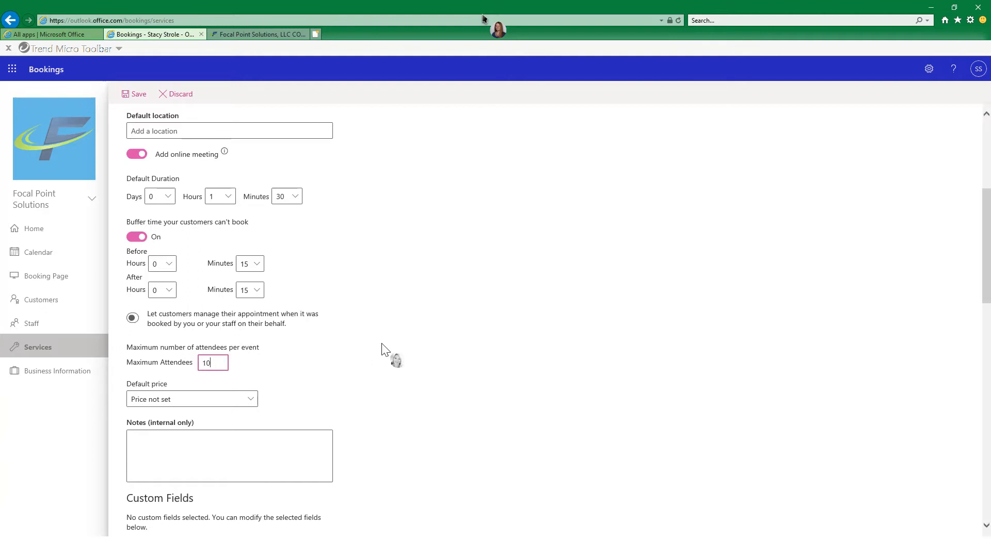
Review the default price options, keep Price not set, and go to the internal notes.
{"action": "scroll", "coordinate": [389, 370], "scroll_direction": "down", "scroll_amount": 1}
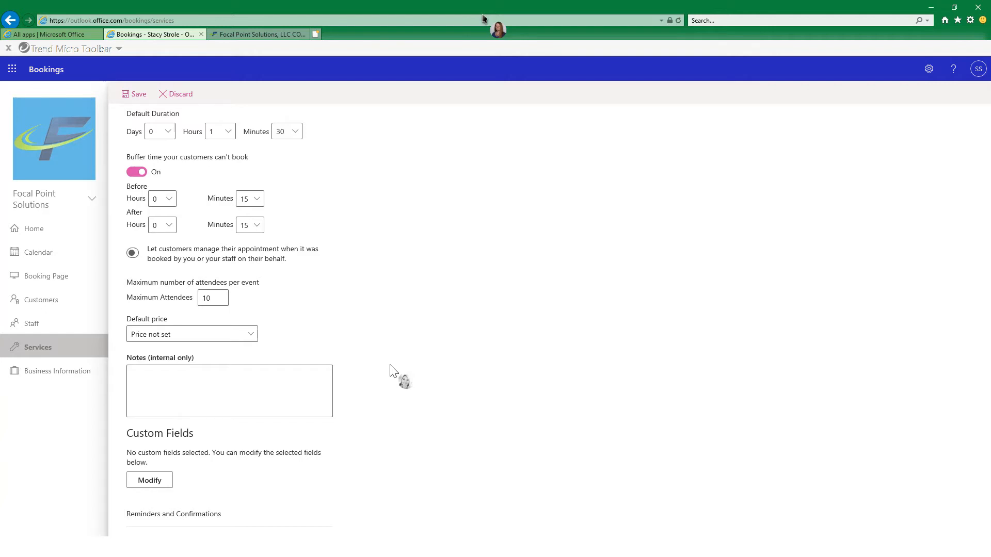
{"action": "left_click", "coordinate": [241, 334]}
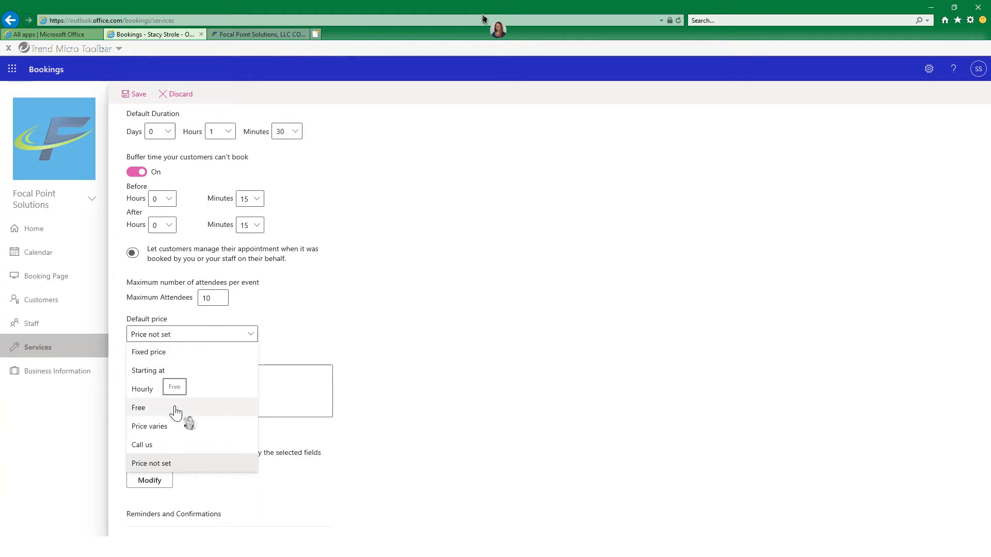
{"action": "left_click", "coordinate": [181, 466]}
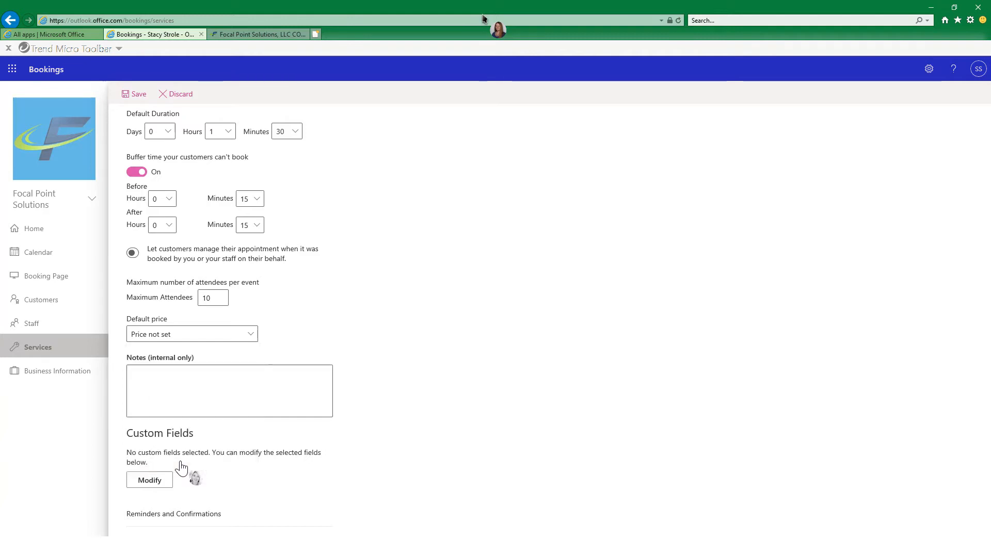
{"action": "left_click", "coordinate": [238, 376]}
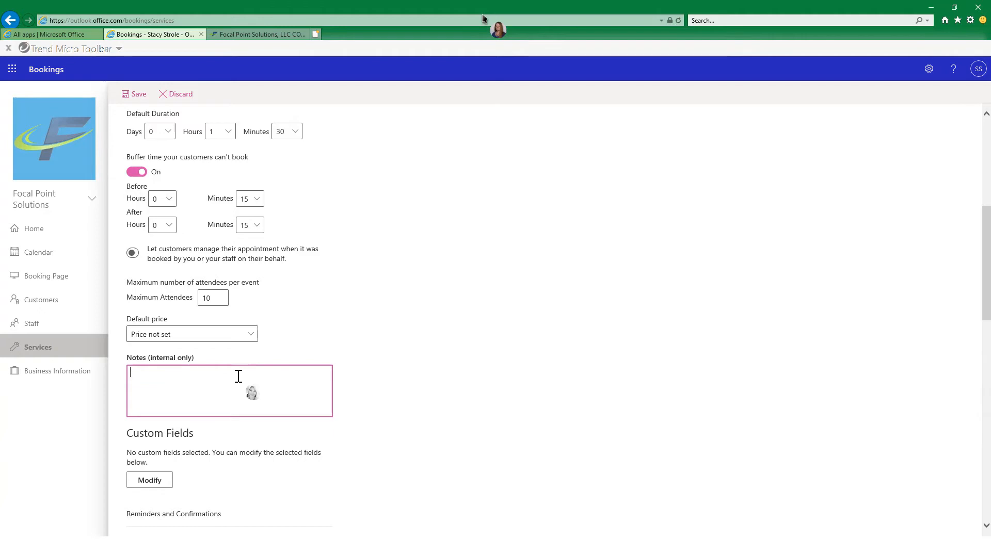
Make the phone number a required customer detail in the service's custom fields and accept the selection.
{"action": "scroll", "coordinate": [239, 382], "scroll_direction": "down", "scroll_amount": 3}
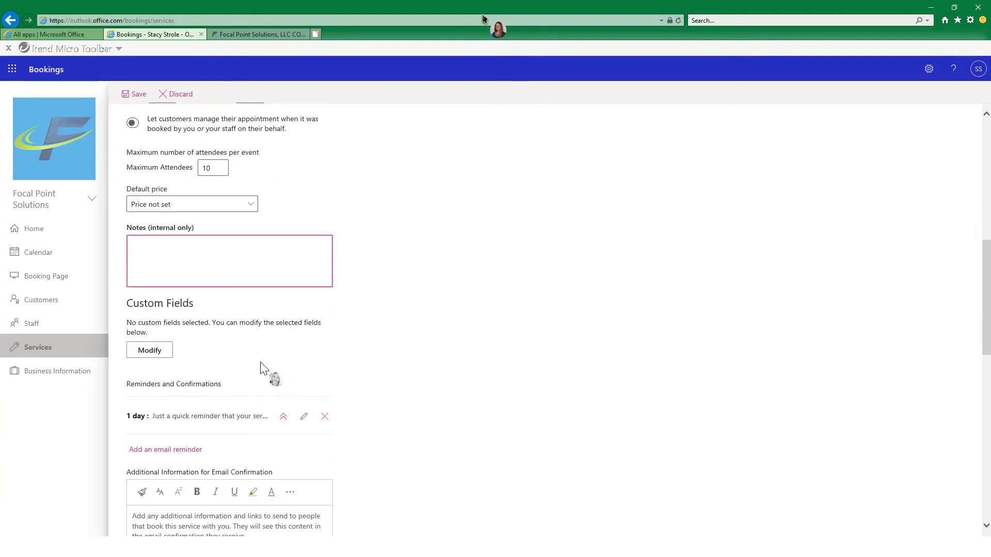
{"action": "left_click", "coordinate": [155, 352]}
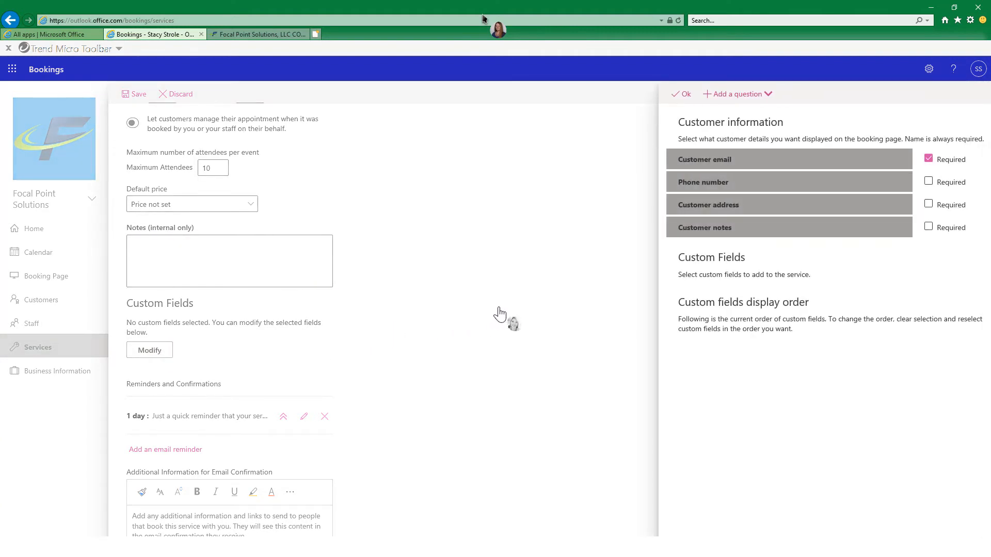
{"action": "left_click", "coordinate": [928, 182]}
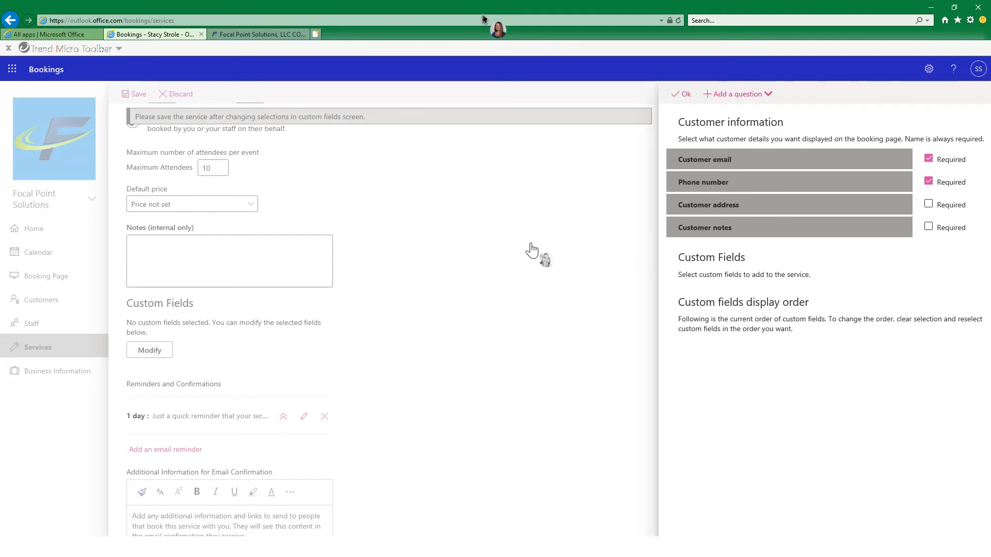
{"action": "left_click", "coordinate": [684, 98]}
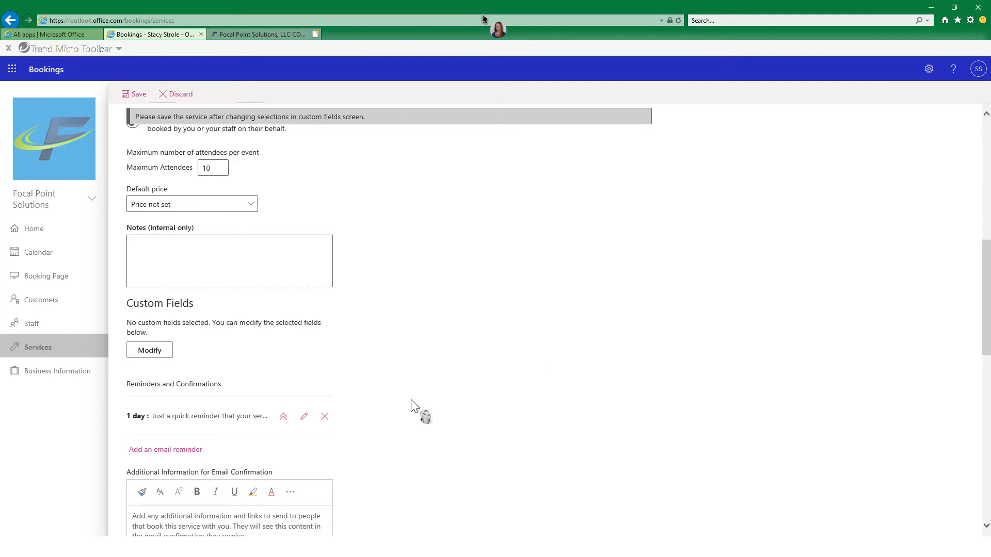
{"action": "scroll", "coordinate": [413, 408], "scroll_direction": "down", "scroll_amount": 1}
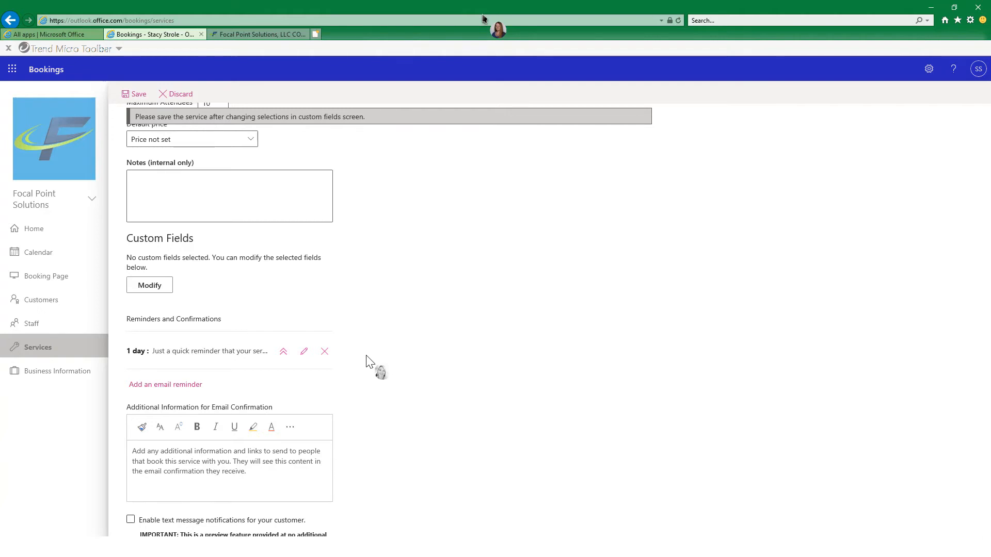
Enable text message notifications for customers of the Assessment service.
{"action": "scroll", "coordinate": [370, 362], "scroll_direction": "down", "scroll_amount": 3}
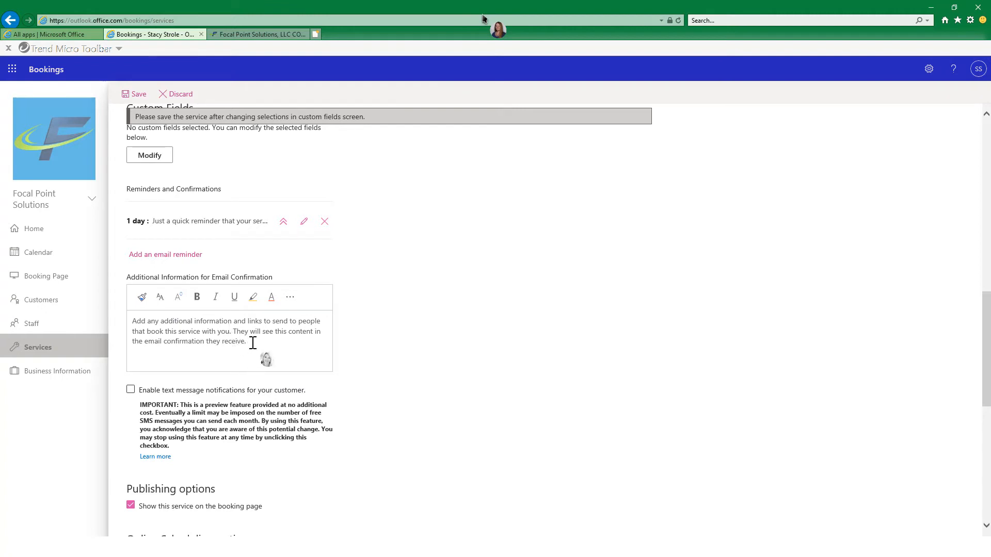
{"action": "scroll", "coordinate": [253, 343], "scroll_direction": "down", "scroll_amount": 1}
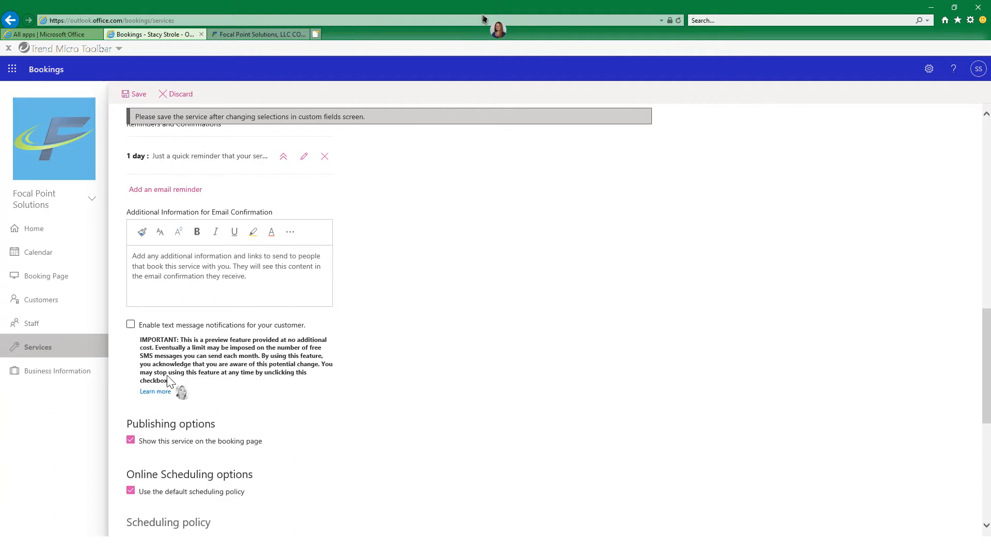
{"action": "left_click", "coordinate": [130, 326]}
{"action": "left_click", "coordinate": [130, 325]}
{"action": "left_click", "coordinate": [130, 325]}
Turn off the default scheduling policy for the service and set its maximum lead time to 30 days.
{"action": "scroll", "coordinate": [363, 390], "scroll_direction": "down", "scroll_amount": 3}
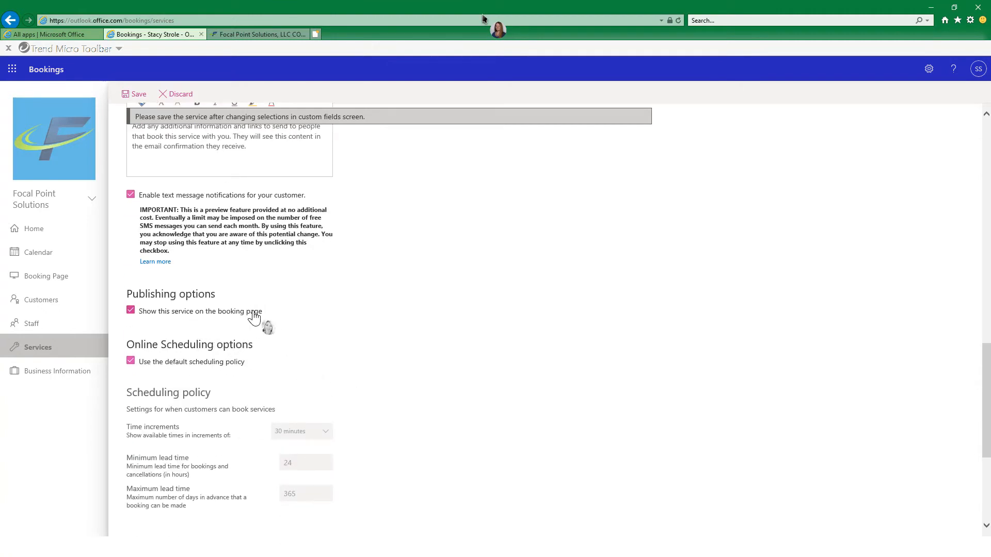
{"action": "scroll", "coordinate": [287, 343], "scroll_direction": "down", "scroll_amount": 1}
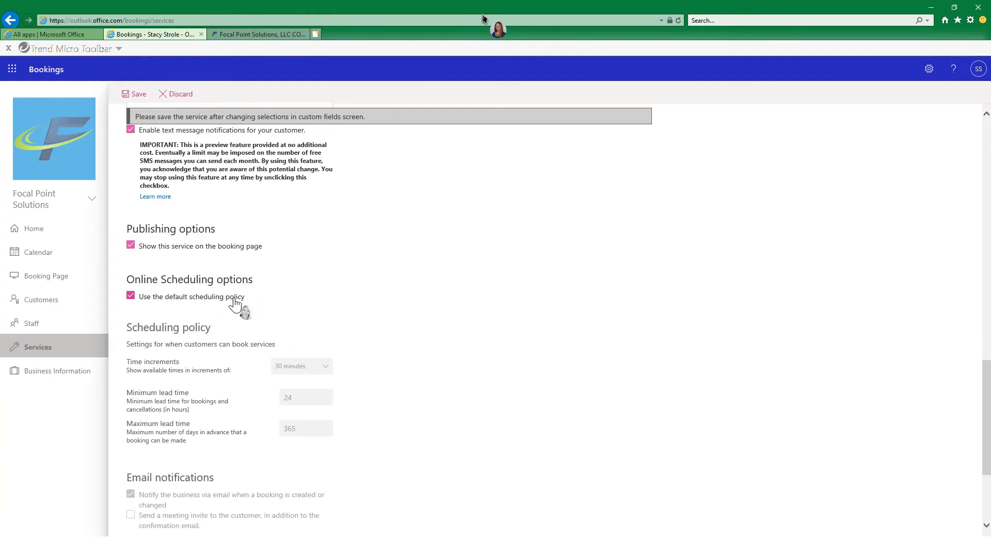
{"action": "scroll", "coordinate": [232, 323], "scroll_direction": "down", "scroll_amount": 1}
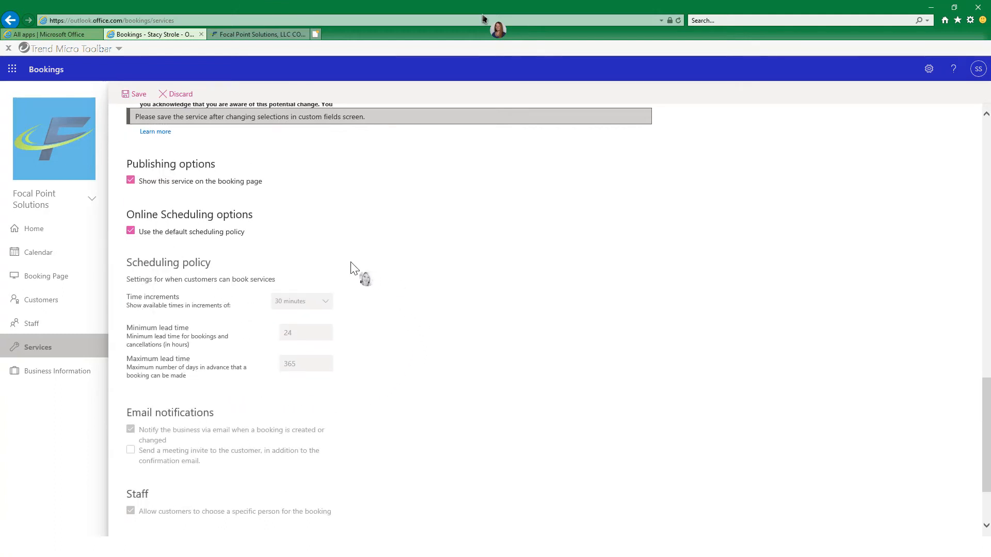
{"action": "left_click", "coordinate": [129, 235]}
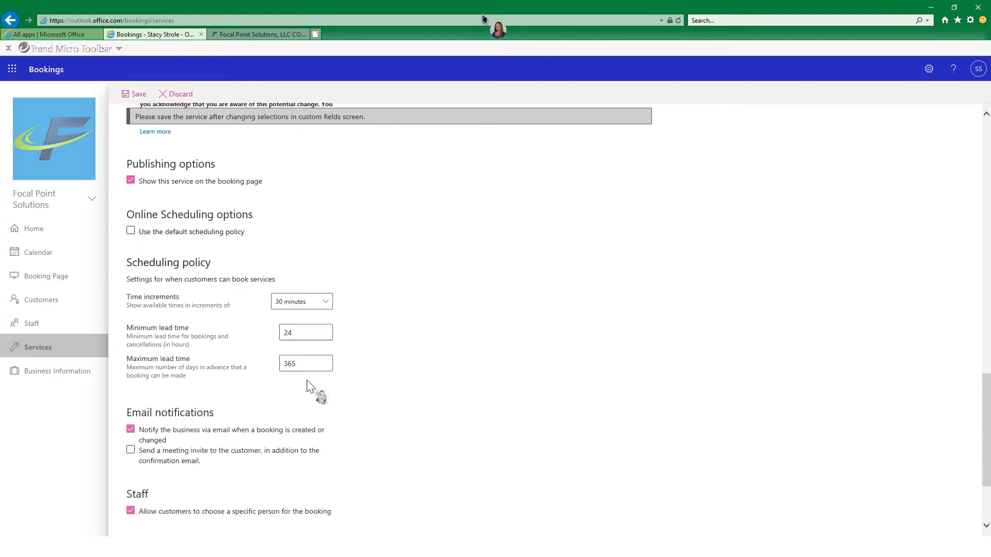
{"action": "left_click", "coordinate": [316, 363]}
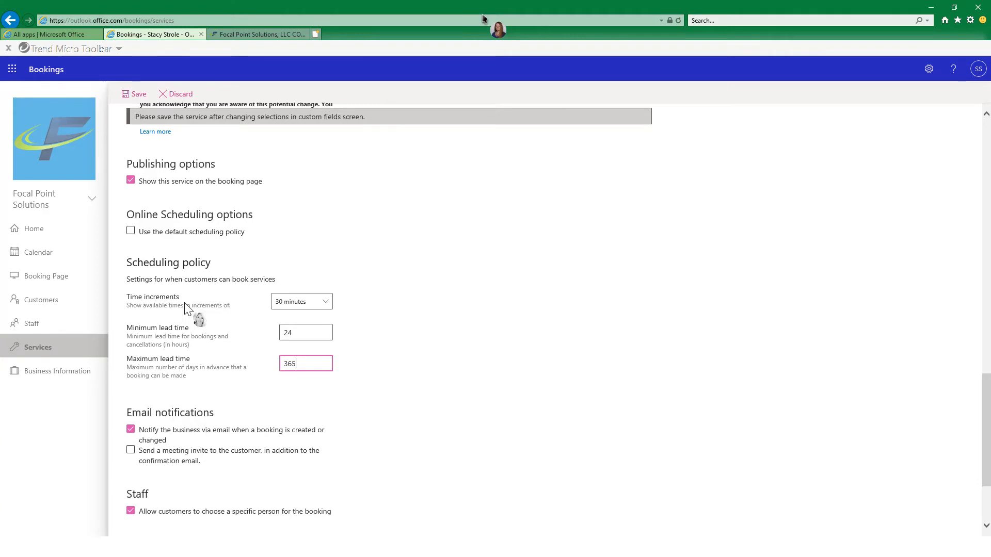
{"action": "left_click", "coordinate": [299, 329]}
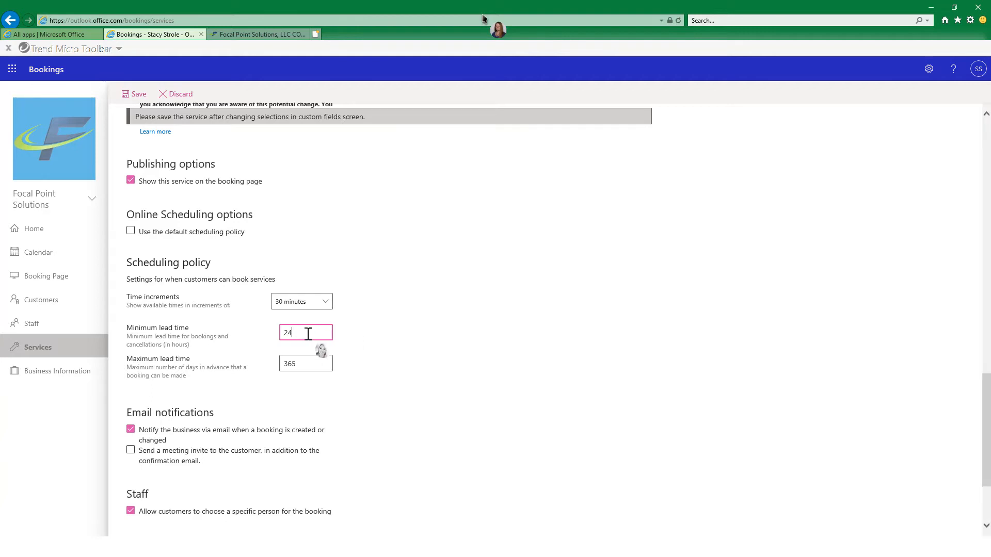
{"action": "left_click", "coordinate": [320, 364]}
{"action": "key", "text": "BackSpace"}
{"action": "key", "text": "BackSpace"}
{"action": "key", "text": "BackSpace"}
{"action": "type", "text": "30"}
{"action": "left_click", "coordinate": [410, 371]}
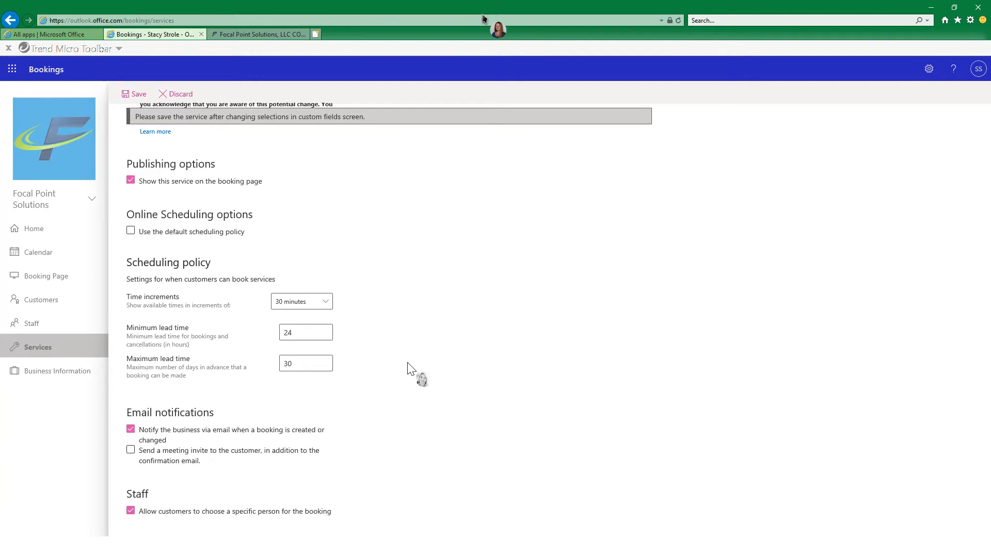
Turn on sending customers a meeting invite with the confirmation email, and check the general availability choices, keeping Bookable when staff are free.
{"action": "scroll", "coordinate": [412, 369], "scroll_direction": "down", "scroll_amount": 2}
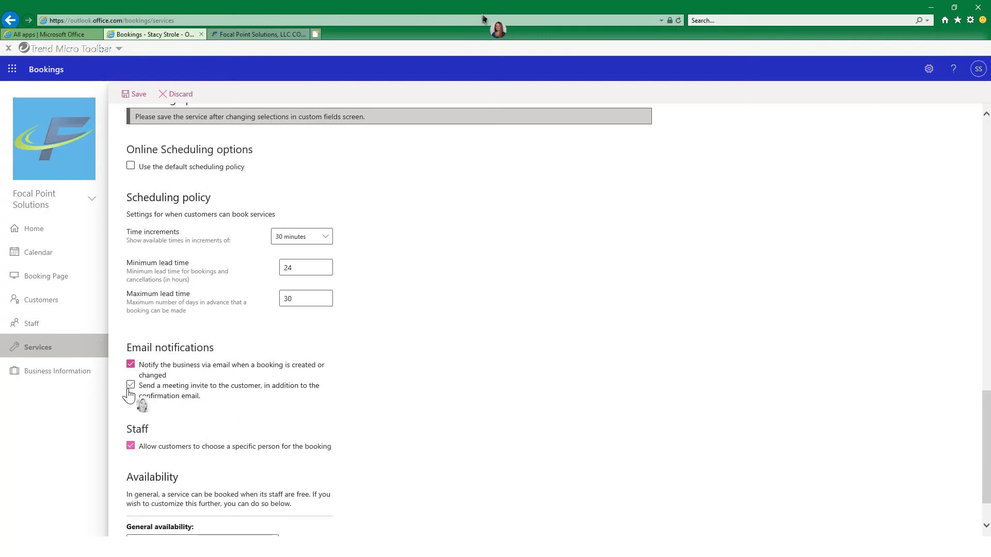
{"action": "left_click", "coordinate": [130, 387]}
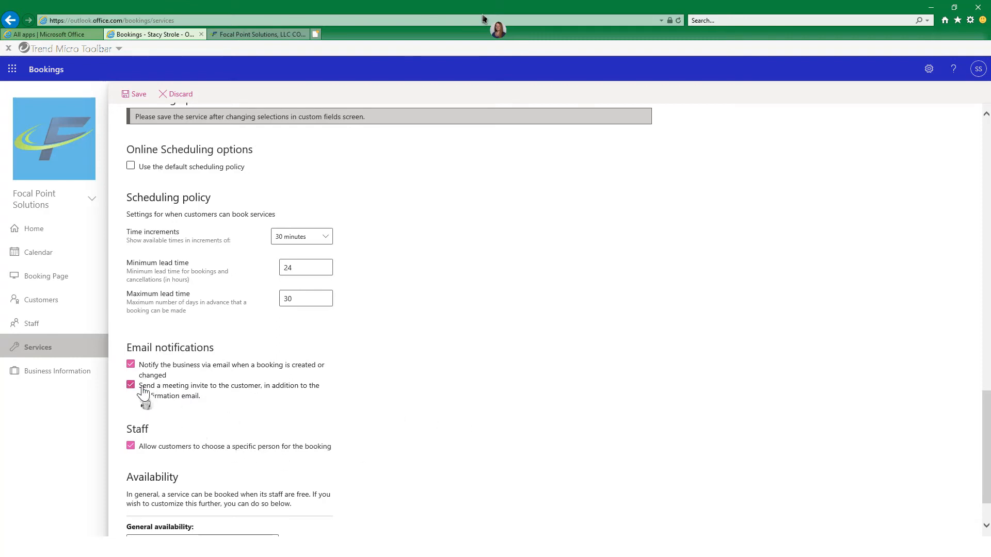
{"action": "scroll", "coordinate": [358, 407], "scroll_direction": "down", "scroll_amount": 1}
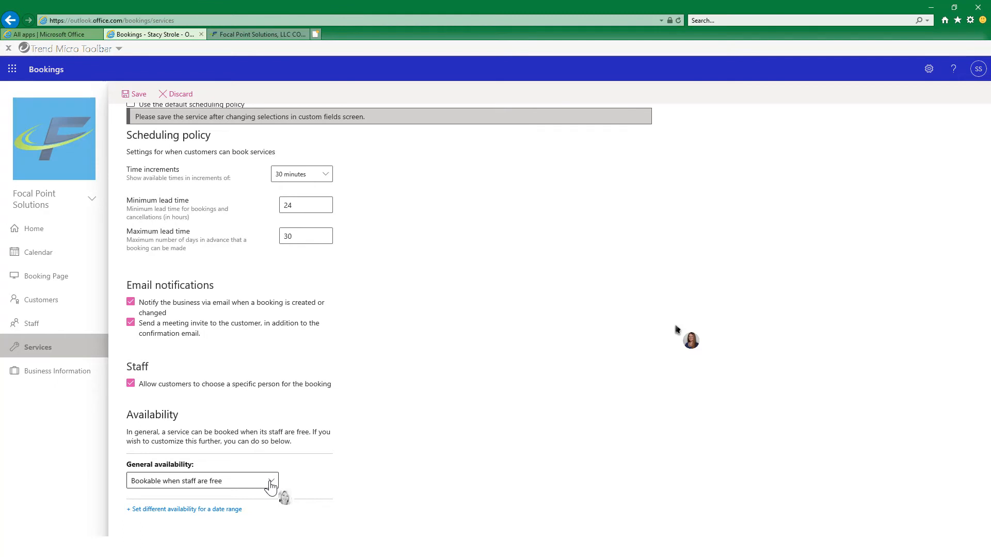
{"action": "left_click", "coordinate": [271, 482]}
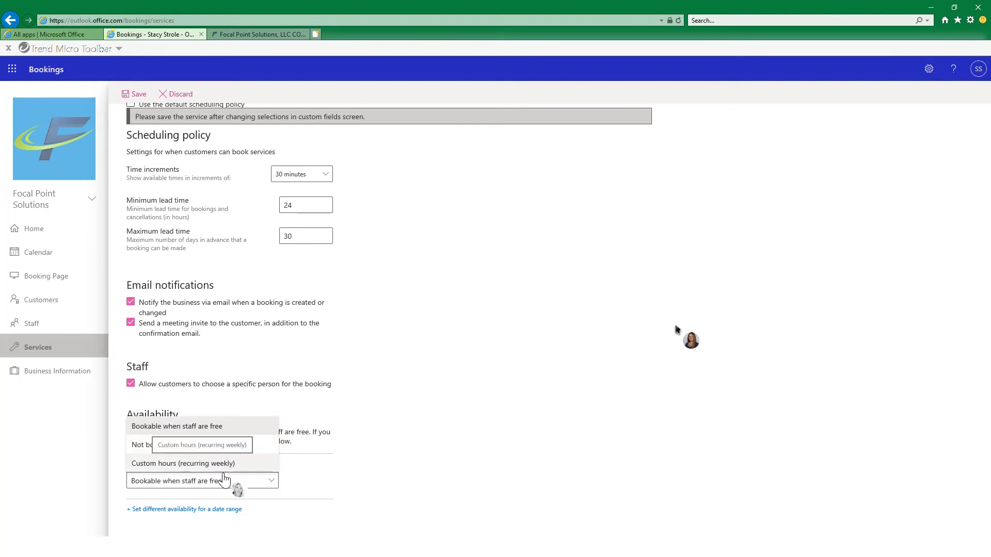
{"action": "left_click", "coordinate": [271, 483]}
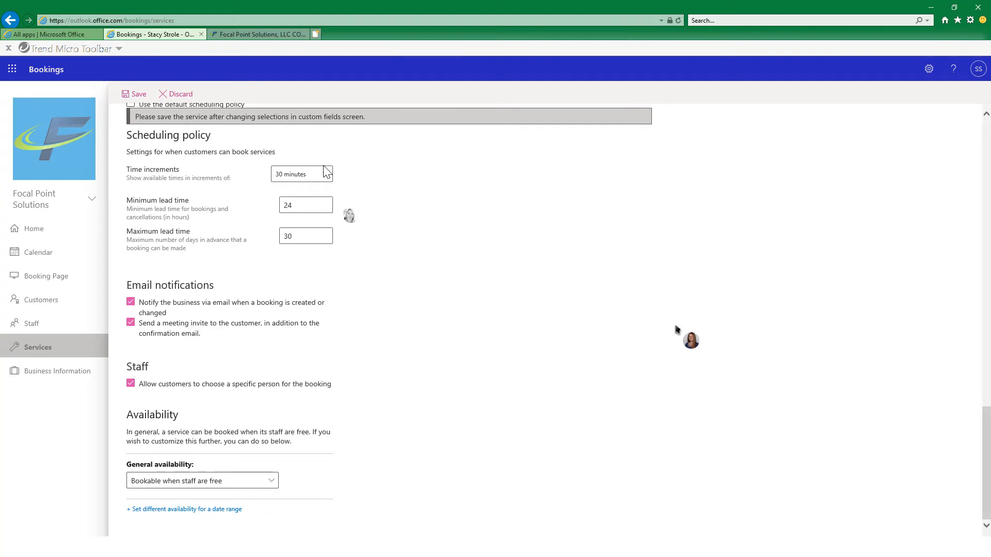
Save the Assessment service with its updated settings.
{"action": "scroll", "coordinate": [268, 173], "scroll_direction": "up", "scroll_amount": 10}
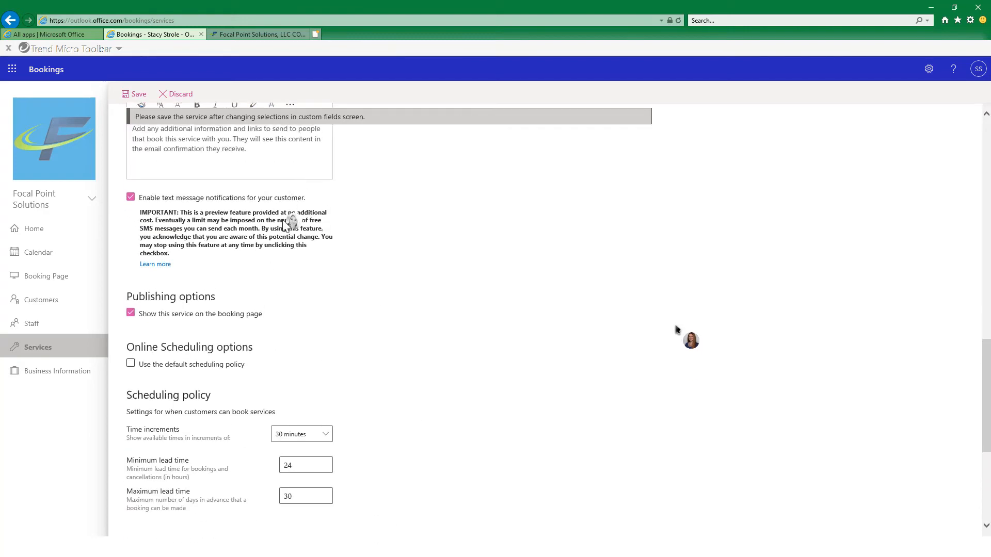
{"action": "scroll", "coordinate": [268, 217], "scroll_direction": "up", "scroll_amount": 3}
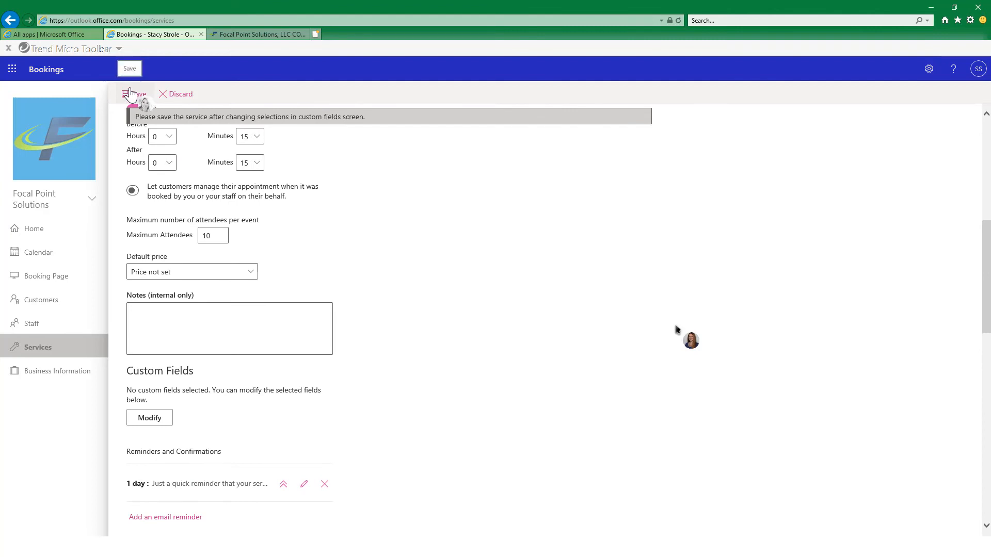
{"action": "left_click", "coordinate": [130, 94]}
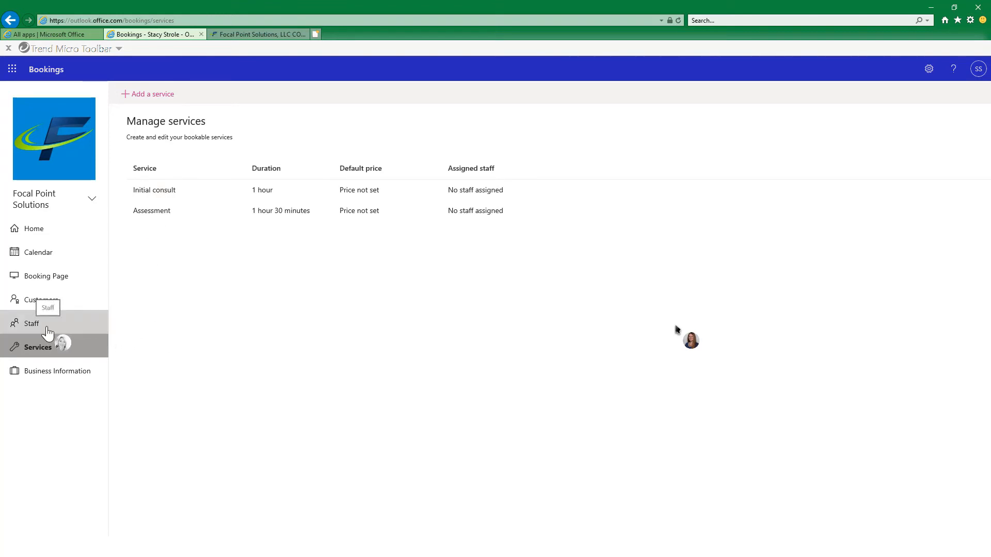
Examine the staff list and the fields of a blank new staff entry, and discard the entry.
{"action": "left_click", "coordinate": [47, 332]}
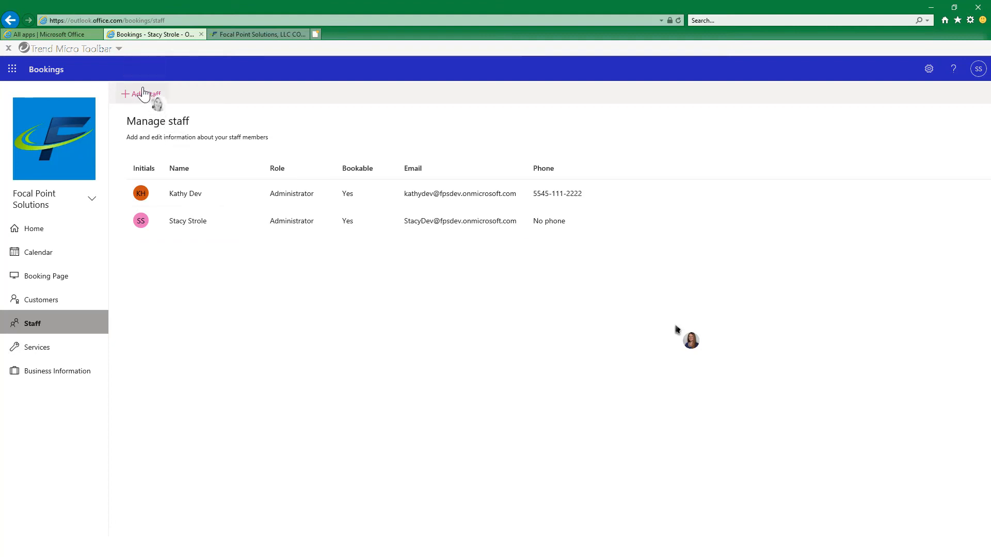
{"action": "left_click", "coordinate": [143, 94]}
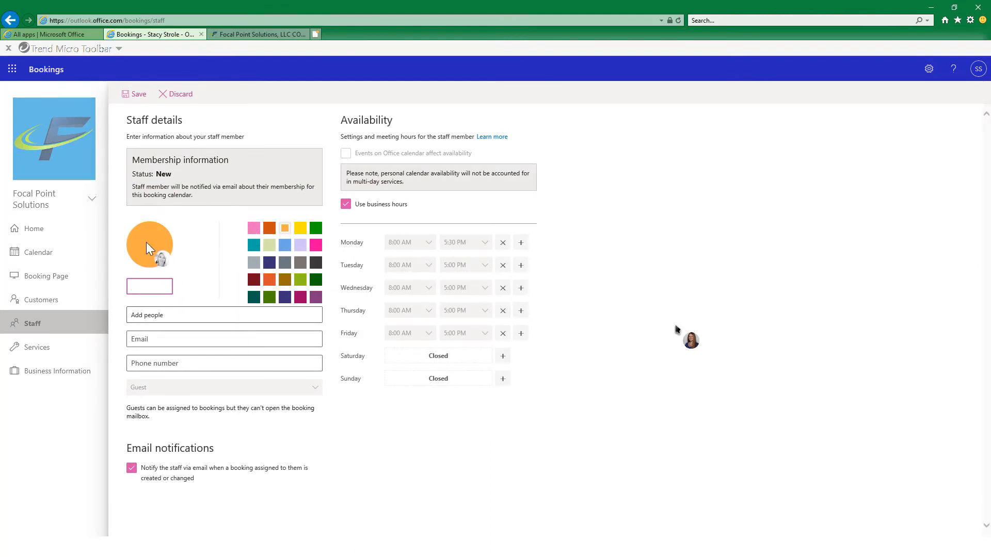
{"action": "left_click", "coordinate": [163, 314]}
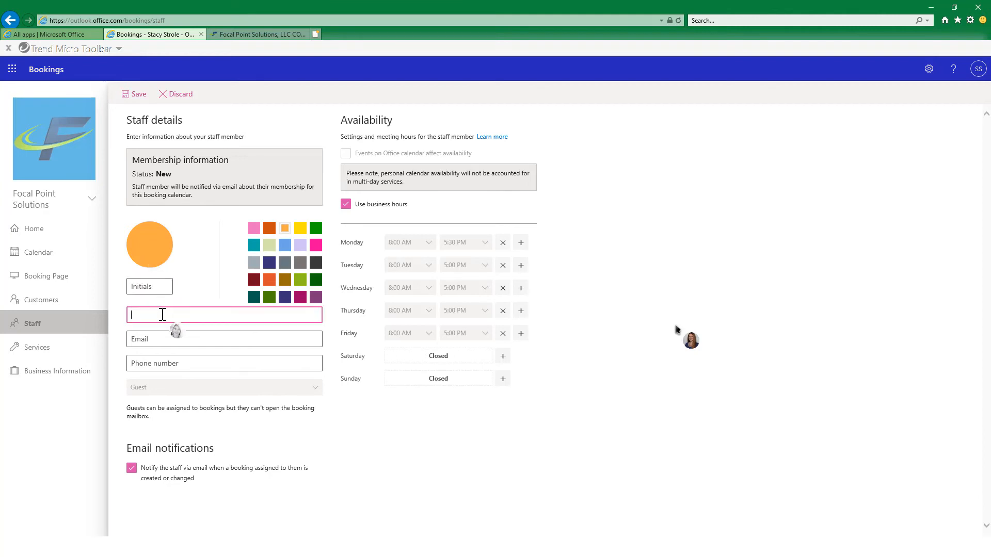
{"action": "left_click", "coordinate": [172, 338]}
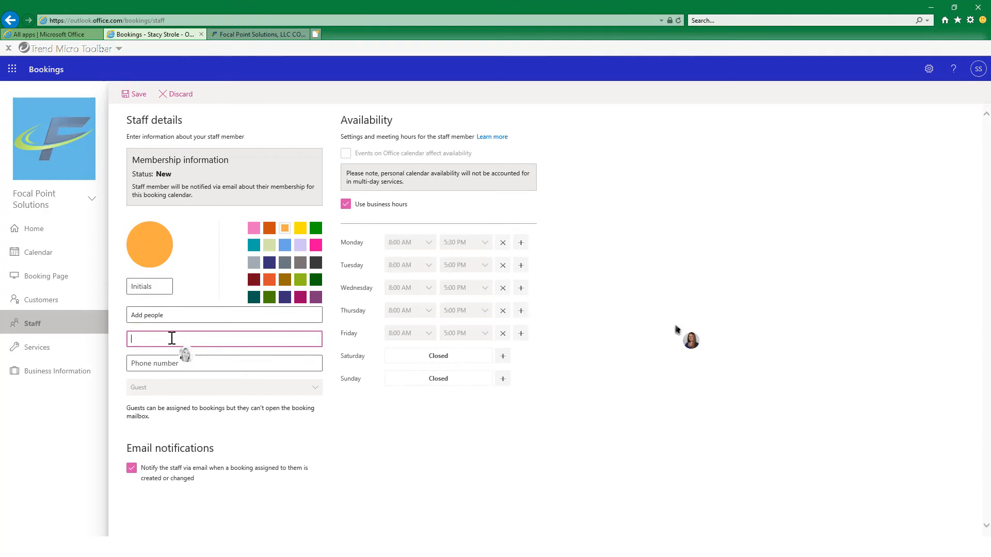
{"action": "left_click", "coordinate": [176, 360]}
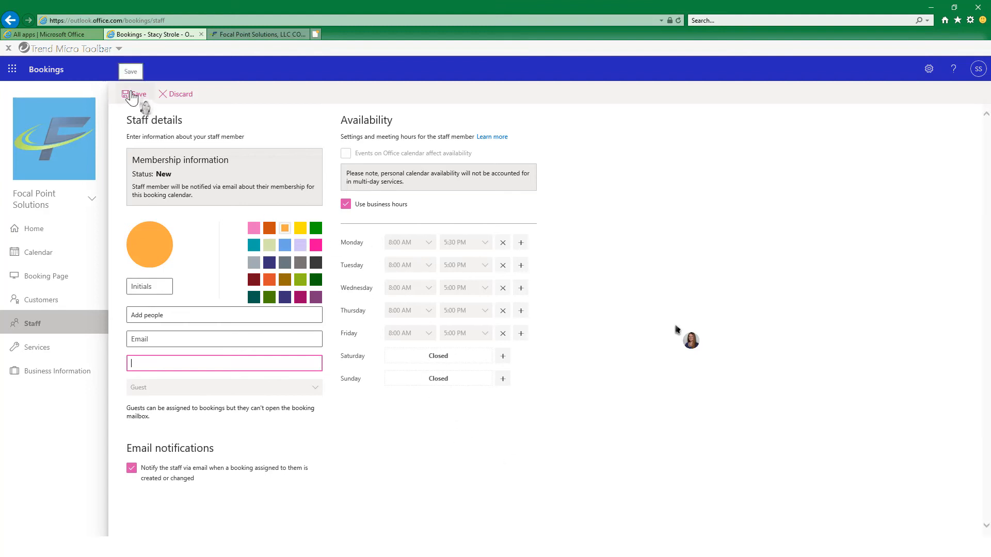
{"action": "left_click", "coordinate": [132, 95]}
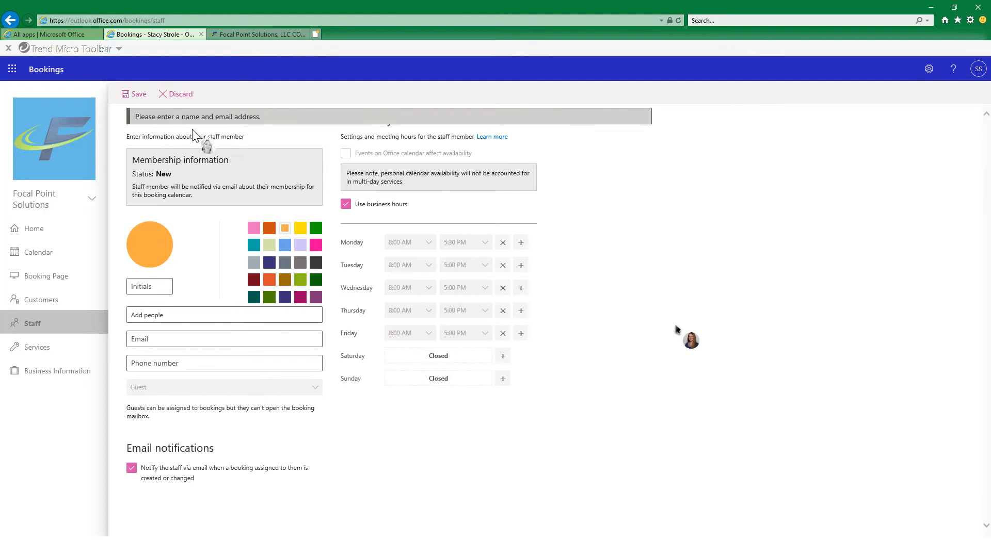
{"action": "left_click", "coordinate": [181, 98]}
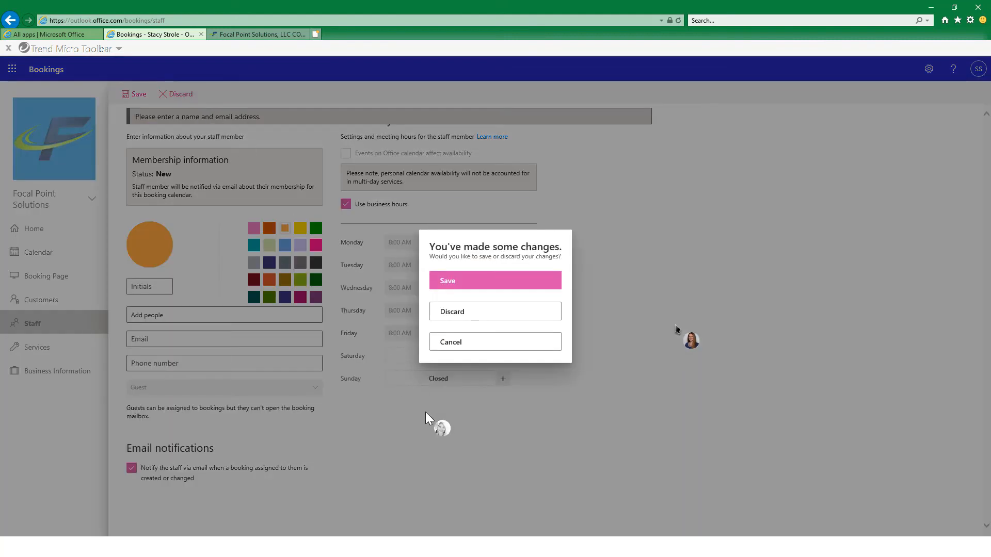
{"action": "left_click", "coordinate": [493, 317]}
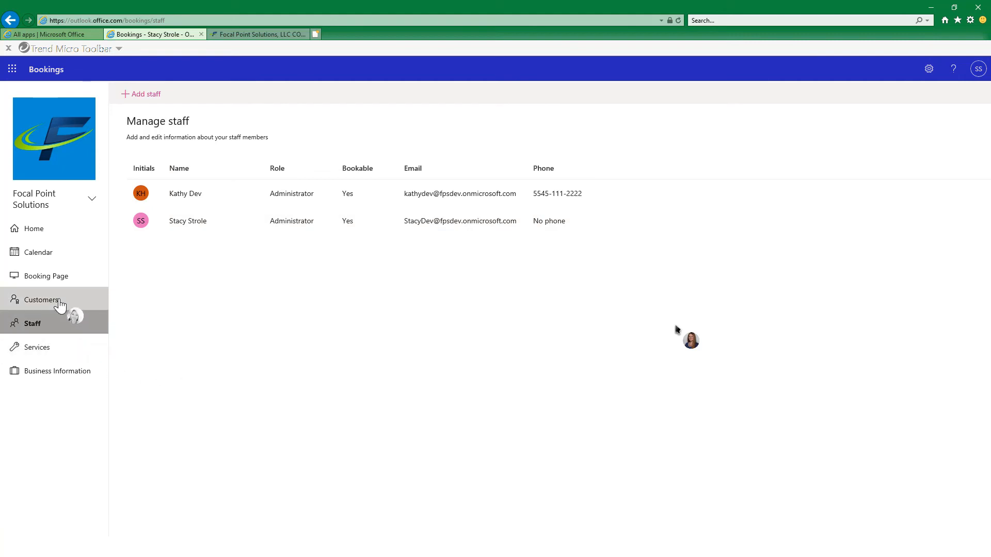
Review the customer list and the booking page's access control settings, including the organization account requirement.
{"action": "left_click", "coordinate": [65, 305]}
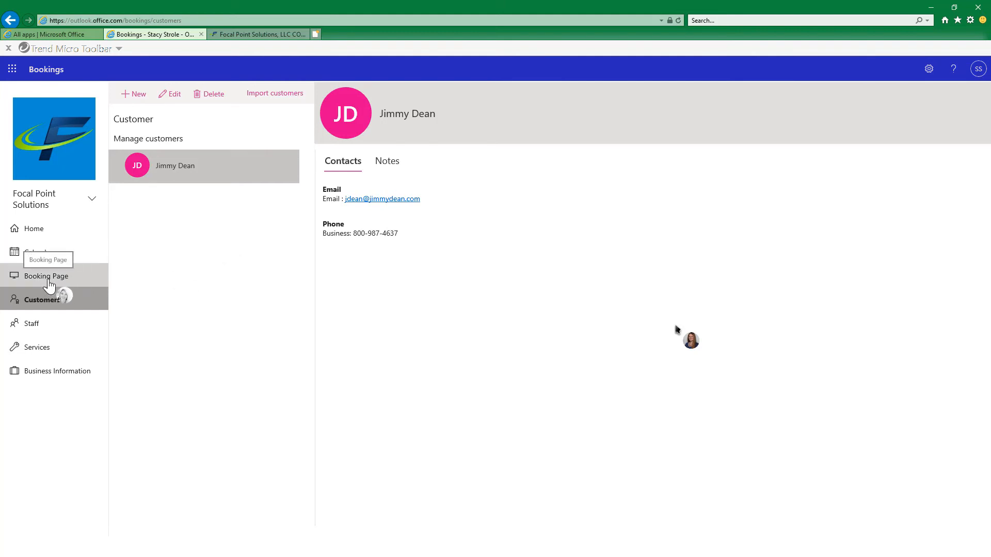
{"action": "left_click", "coordinate": [49, 284]}
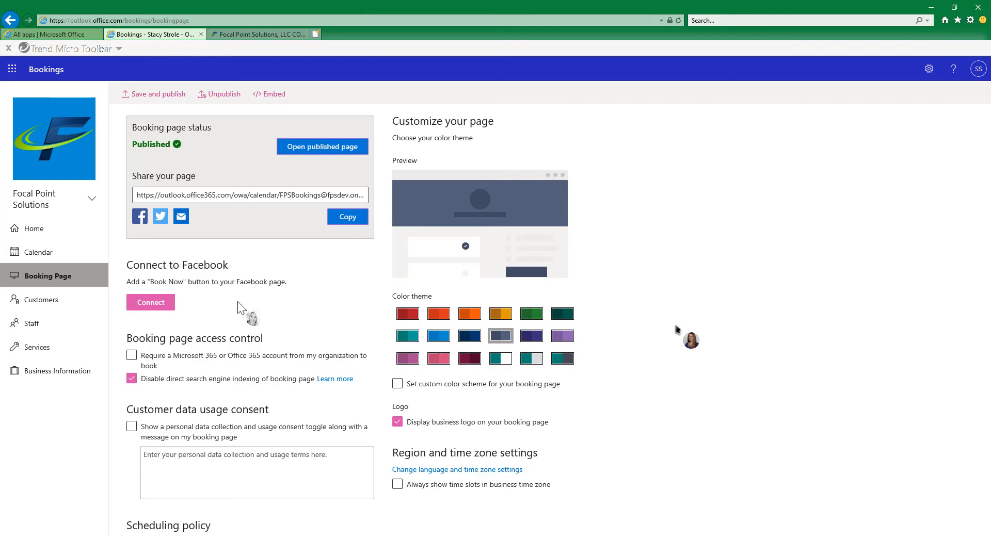
{"action": "scroll", "coordinate": [248, 312], "scroll_direction": "down", "scroll_amount": 3}
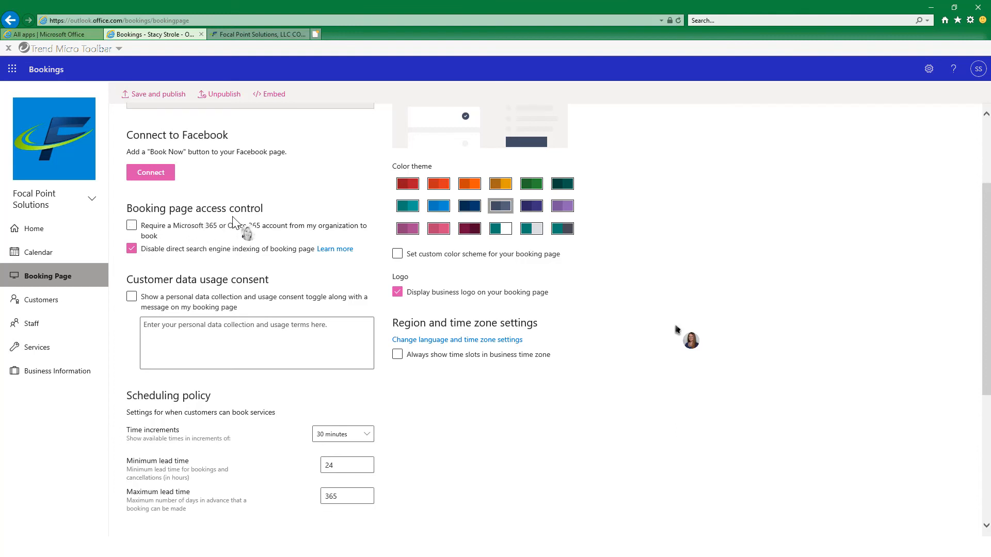
{"action": "left_click", "coordinate": [223, 237]}
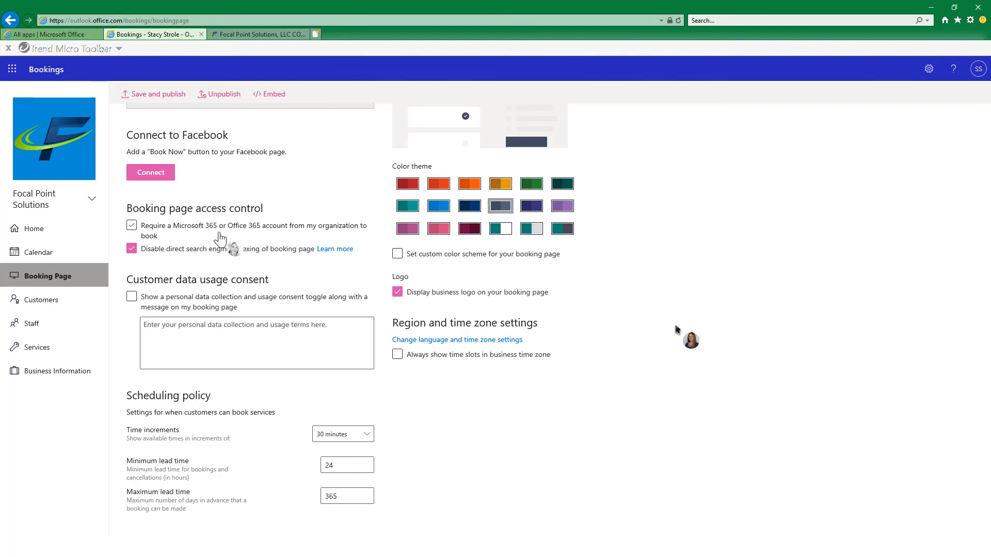
{"action": "left_click", "coordinate": [132, 225]}
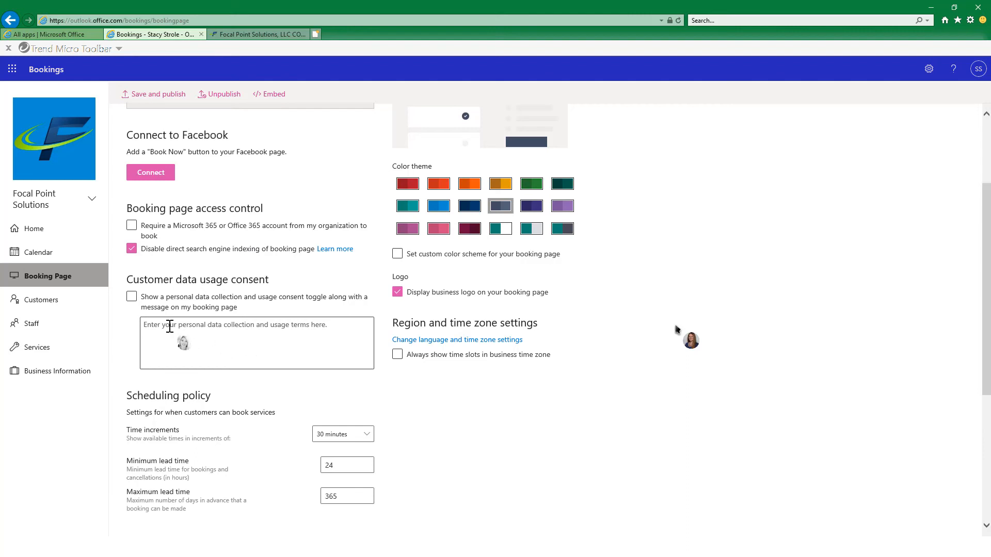
Show the personal data collection and usage consent toggle on the booking page with the message "Thank you for scheduling.".
{"action": "left_click", "coordinate": [132, 299]}
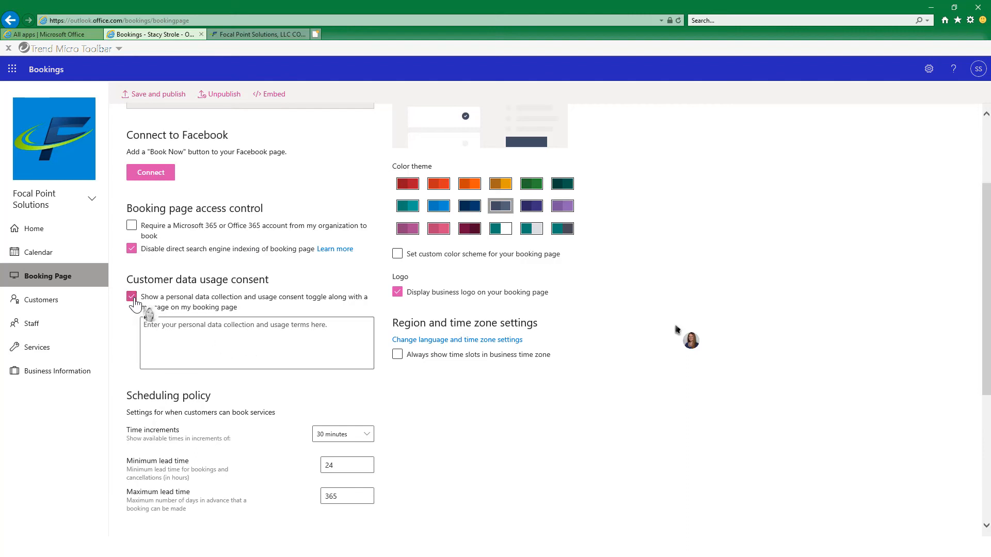
{"action": "left_click", "coordinate": [265, 328]}
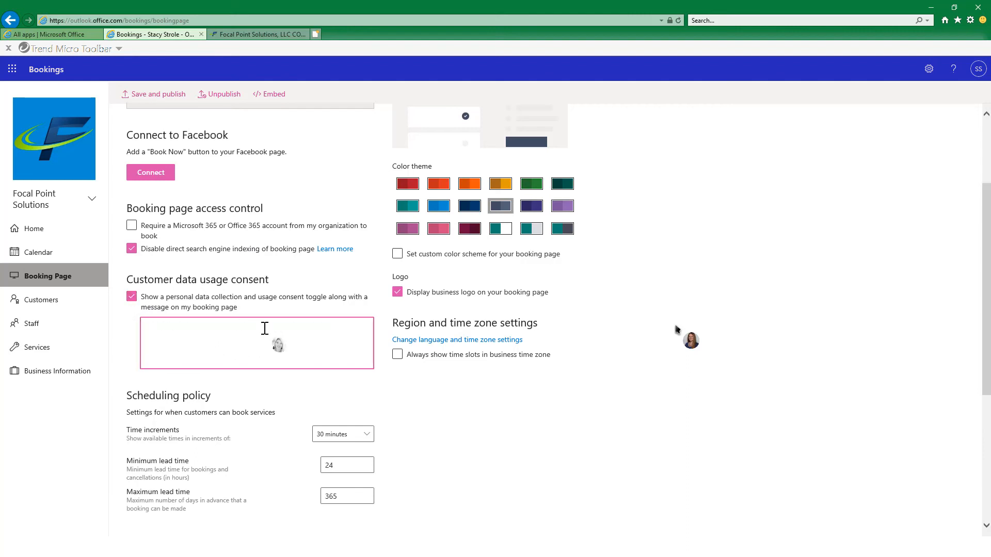
{"action": "type", "text": "Thank "}
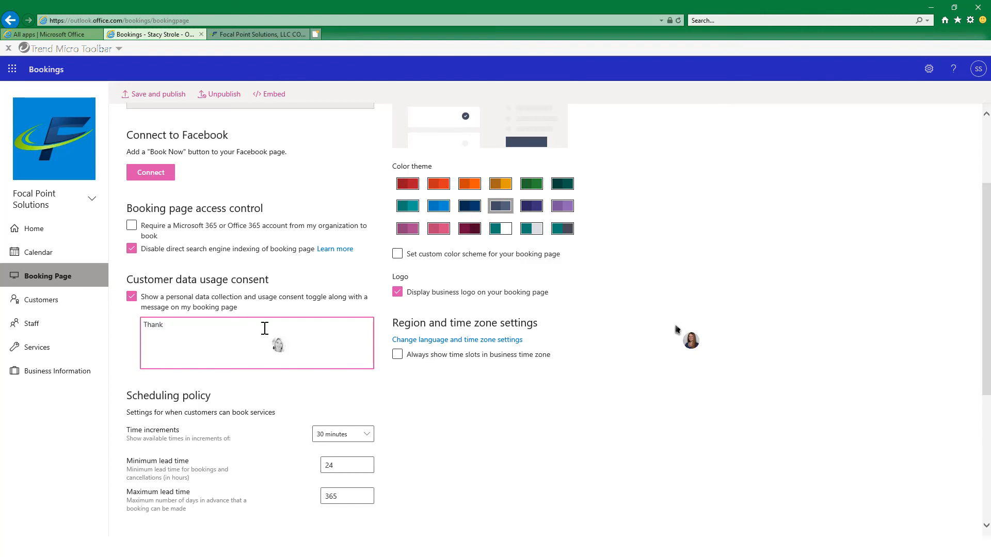
{"action": "type", "text": "you for scheduling."}
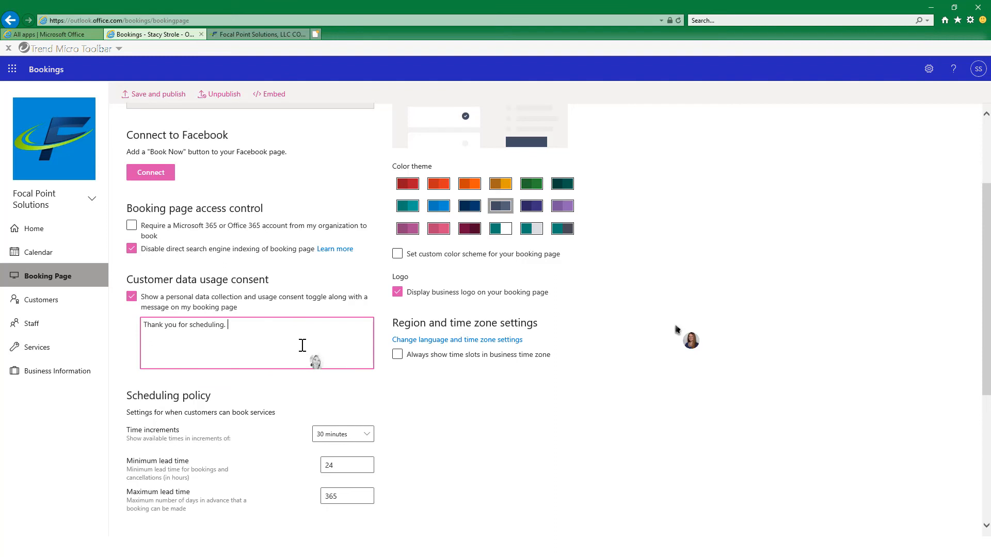
{"action": "scroll", "coordinate": [301, 394], "scroll_direction": "down", "scroll_amount": 3}
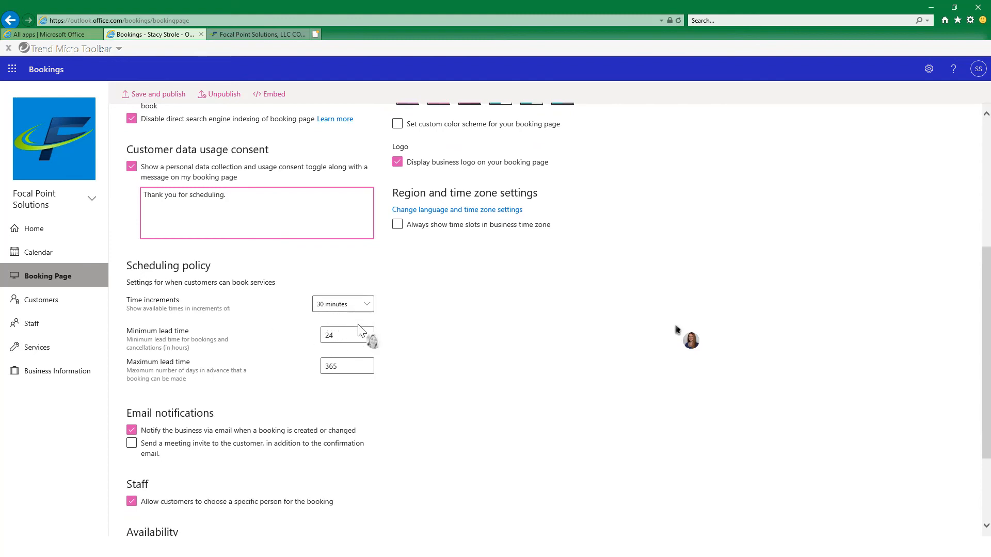
Set the booking page's maximum lead time to 30 days in the scheduling policy.
{"action": "left_click", "coordinate": [353, 365]}
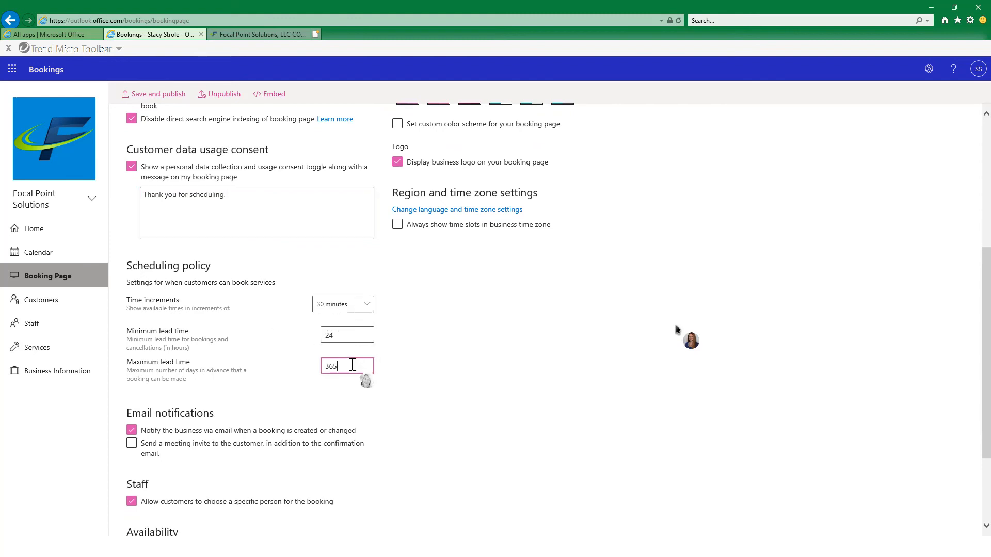
{"action": "key", "text": "BackSpace"}
{"action": "key", "text": "BackSpace"}
{"action": "key", "text": "BackSpace"}
{"action": "type", "text": "30"}
Set the booking page to always show time slots in the business time zone.
{"action": "scroll", "coordinate": [461, 372], "scroll_direction": "up", "scroll_amount": 3}
{"action": "scroll", "coordinate": [461, 373], "scroll_direction": "up", "scroll_amount": 3}
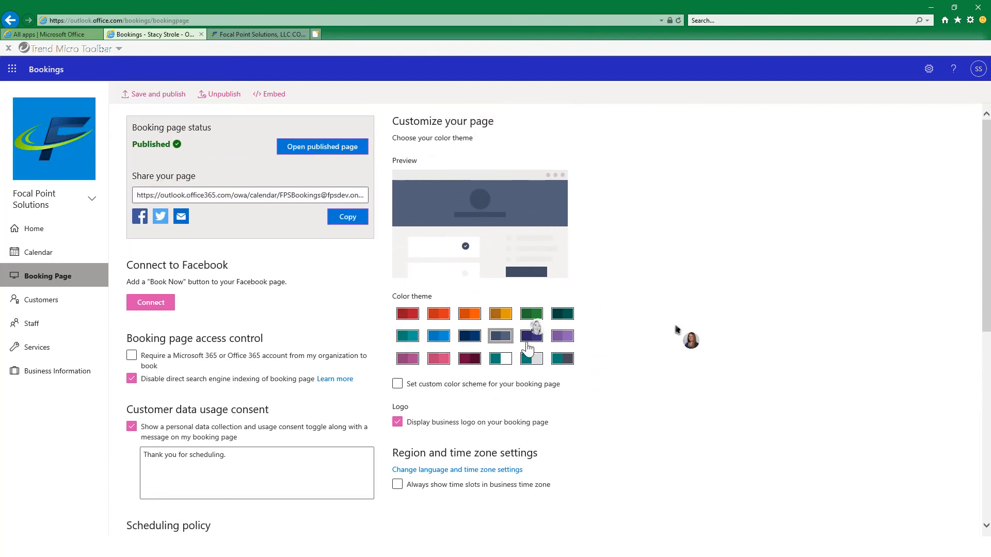
{"action": "scroll", "coordinate": [527, 439], "scroll_direction": "down", "scroll_amount": 2}
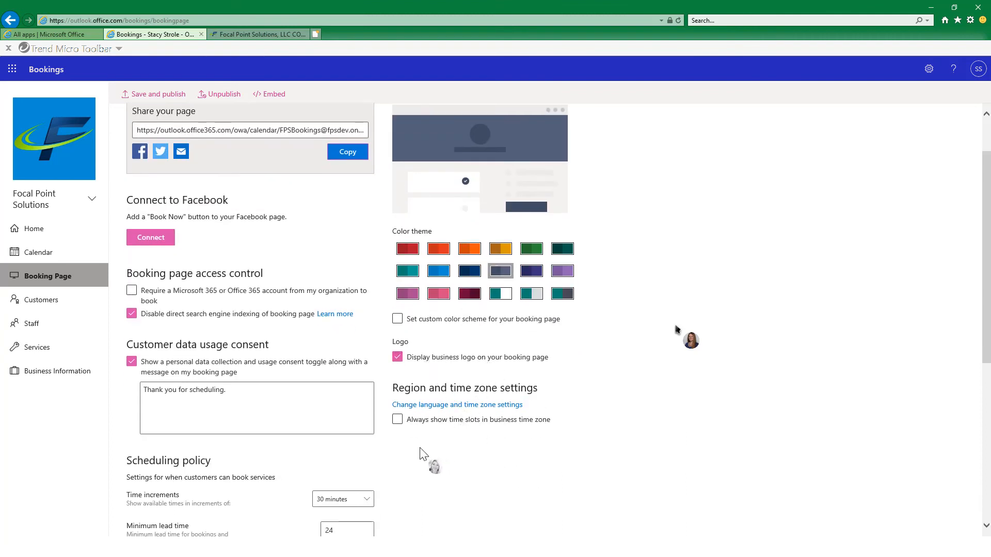
{"action": "left_click", "coordinate": [398, 423]}
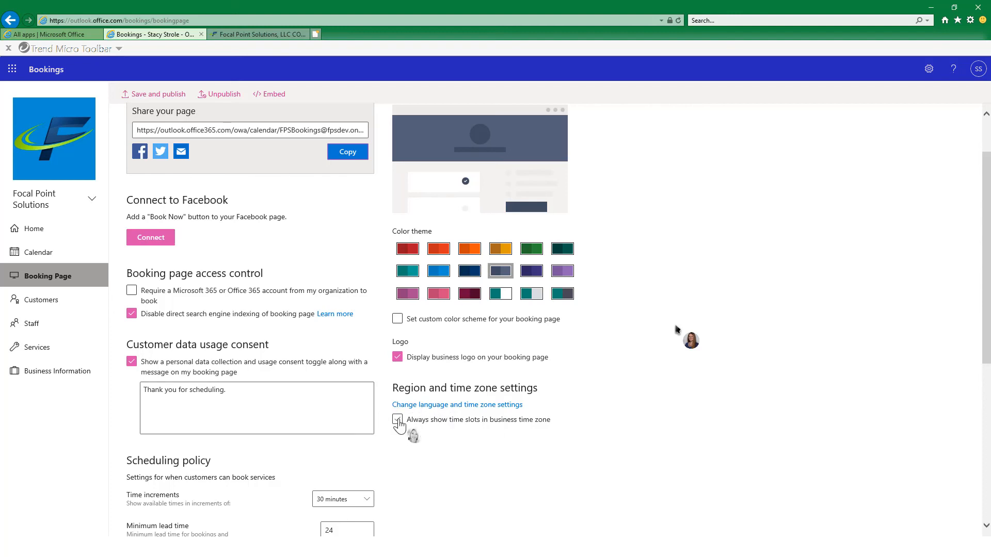
{"action": "left_click", "coordinate": [398, 421]}
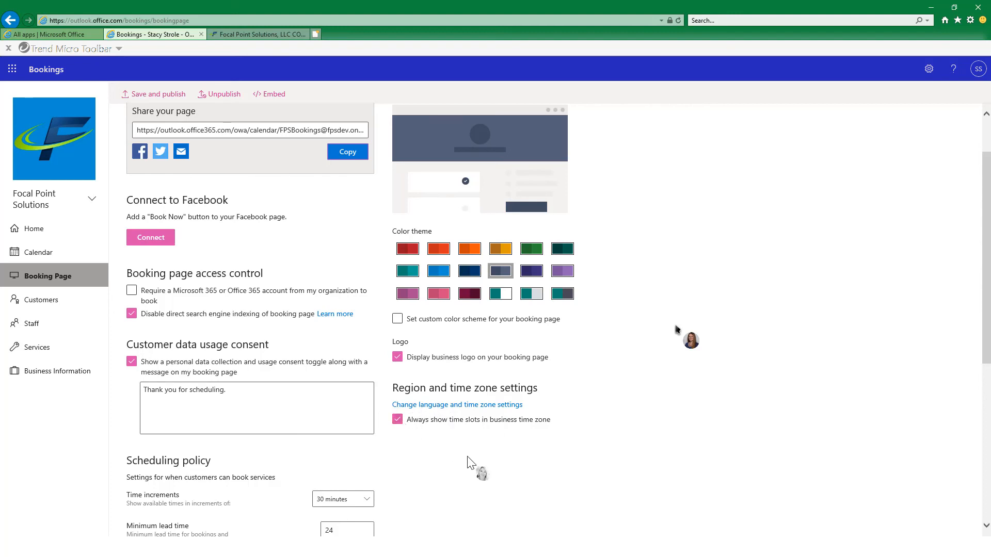
Review the booking page's scheduling policy, email notification, staff and availability settings, and save and publish the page.
{"action": "scroll", "coordinate": [469, 459], "scroll_direction": "down", "scroll_amount": 2}
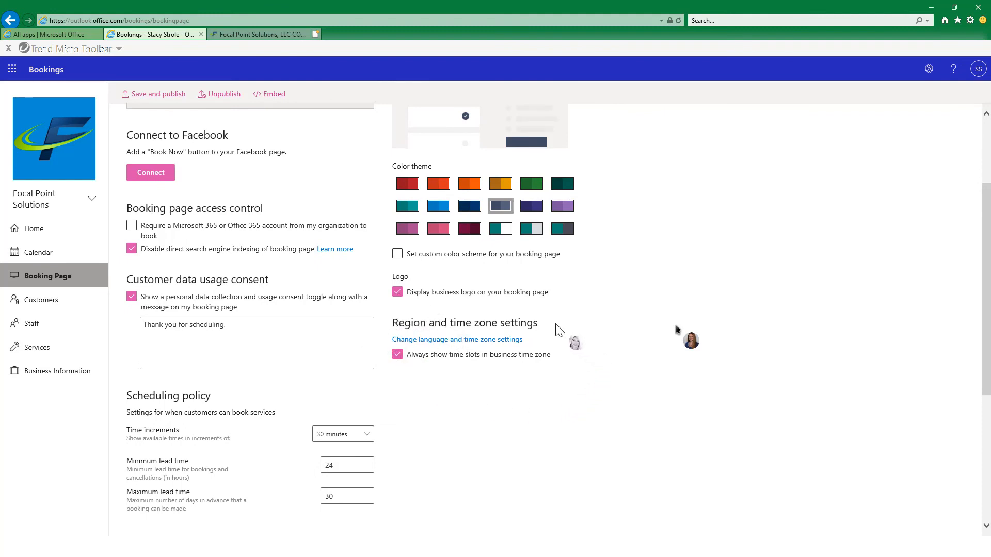
{"action": "scroll", "coordinate": [445, 432], "scroll_direction": "down", "scroll_amount": 6}
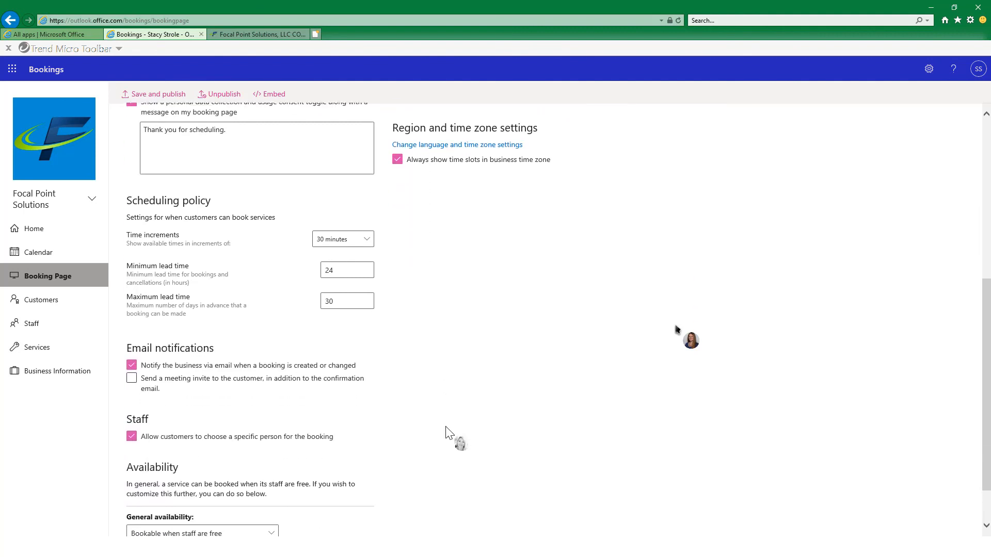
{"action": "scroll", "coordinate": [449, 432], "scroll_direction": "down", "scroll_amount": 2}
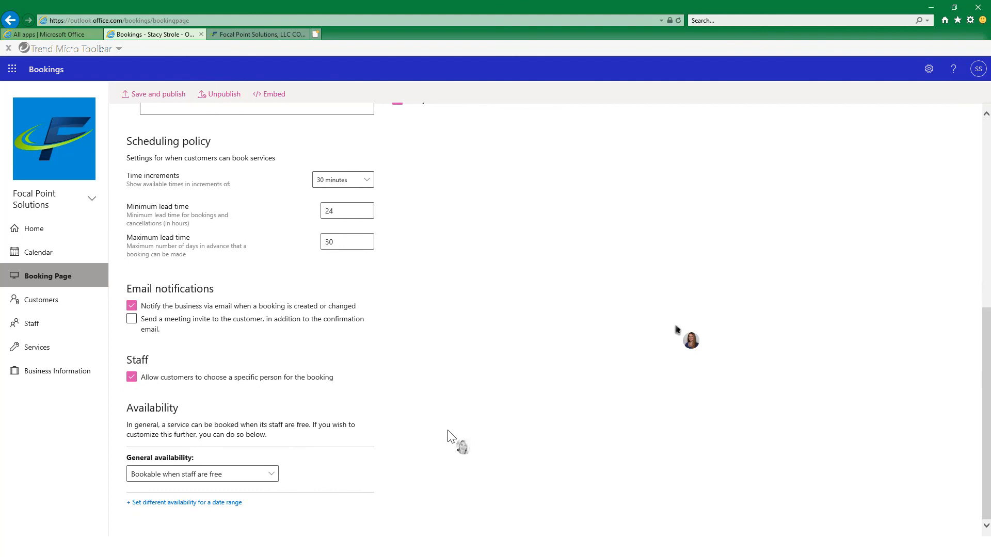
{"action": "scroll", "coordinate": [449, 436], "scroll_direction": "up", "scroll_amount": 4}
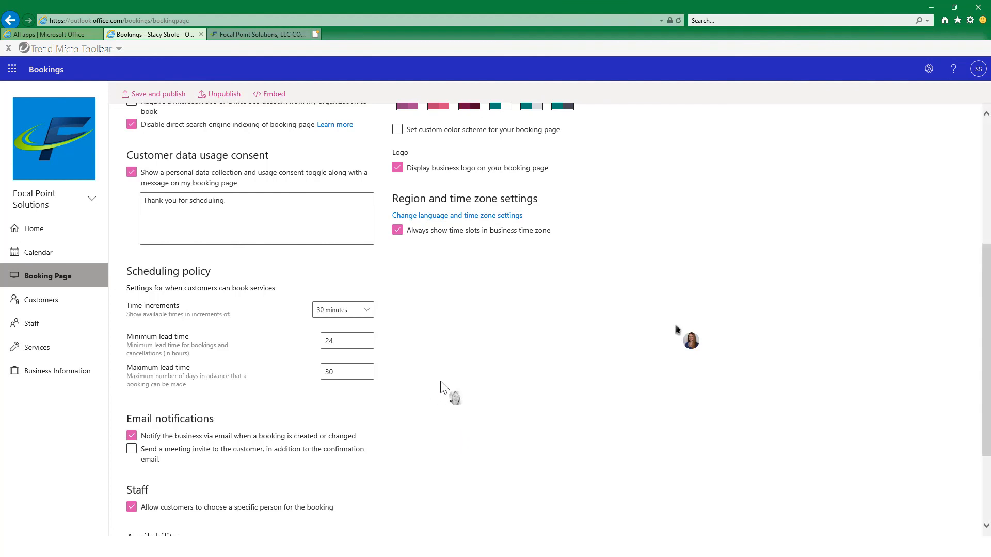
{"action": "scroll", "coordinate": [416, 332], "scroll_direction": "down", "scroll_amount": 3}
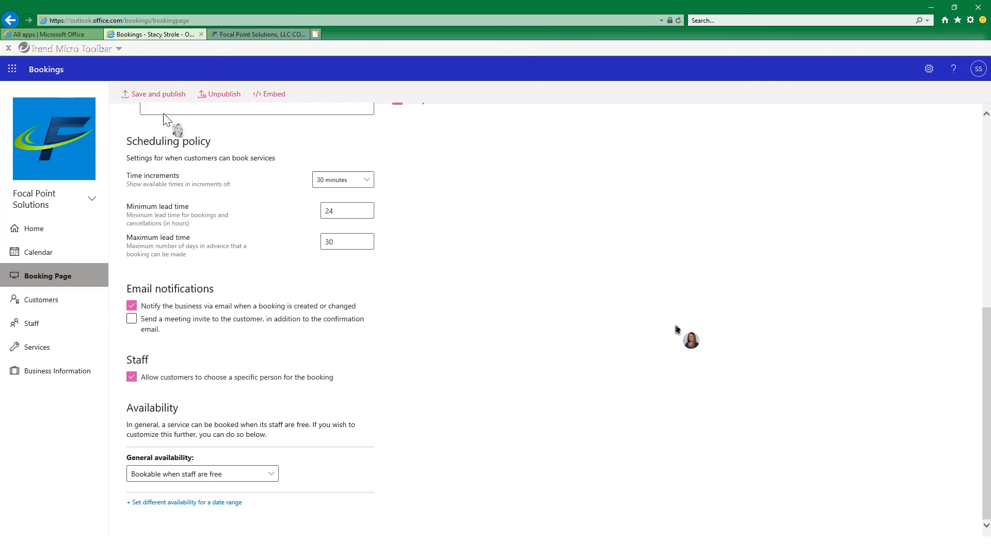
{"action": "left_click", "coordinate": [164, 95]}
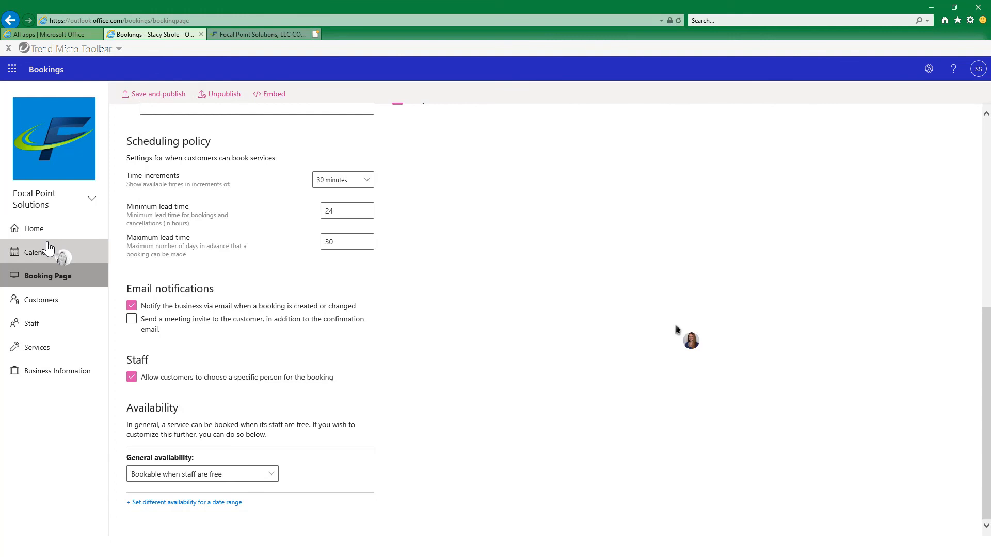
View the bookings calendar with its staff columns, and minimize the browser window.
{"action": "left_click", "coordinate": [42, 256]}
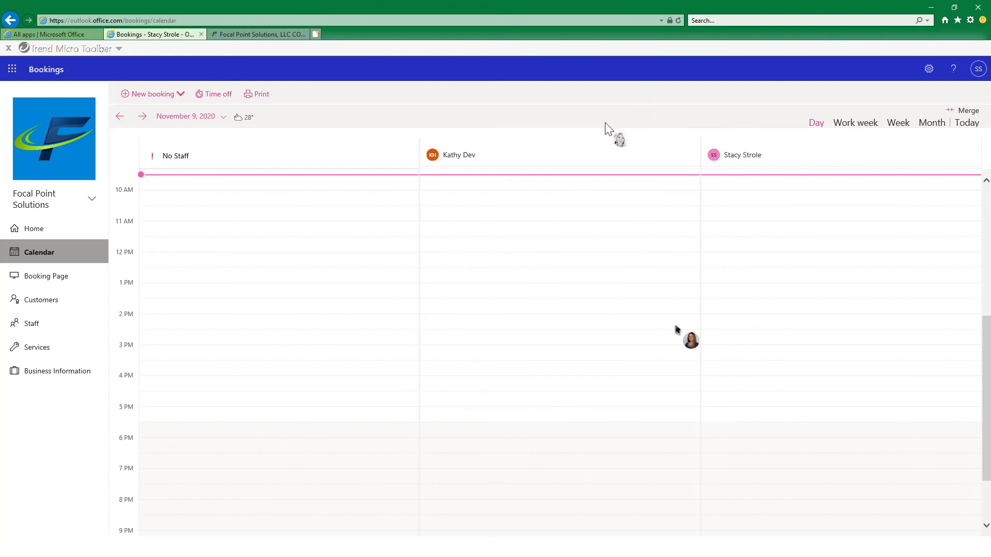
{"action": "left_click", "coordinate": [930, 7]}
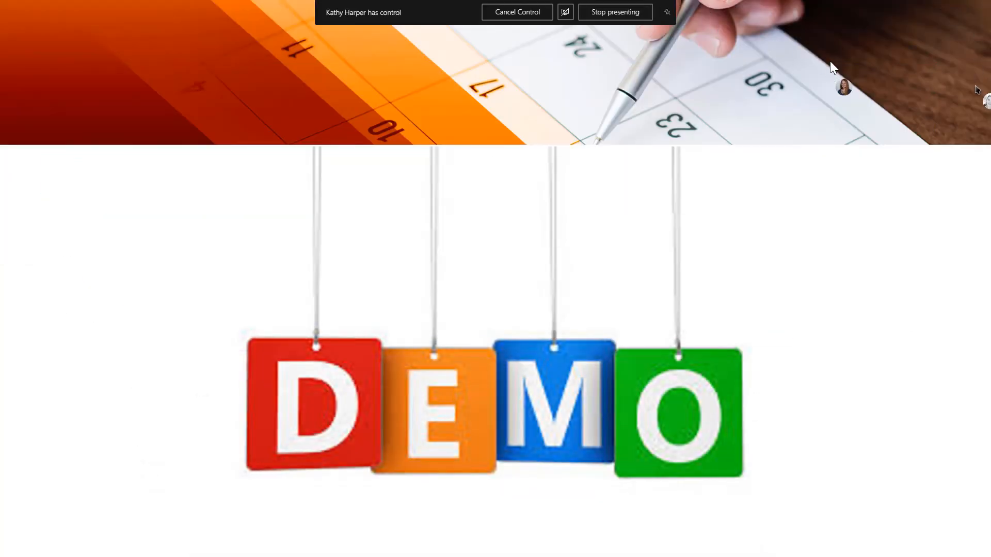
{"action": "left_click", "coordinate": [688, 265]}
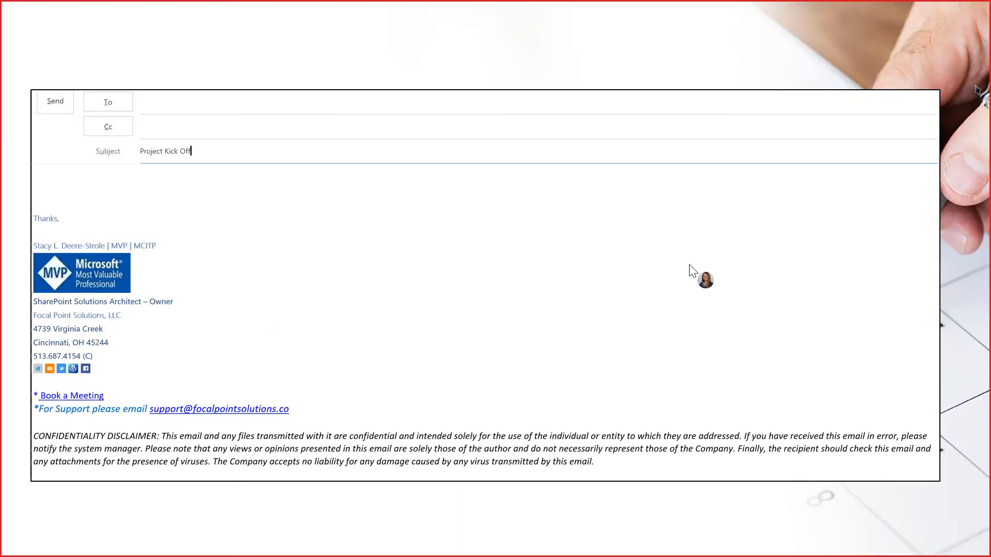
{"action": "left_click", "coordinate": [689, 265]}
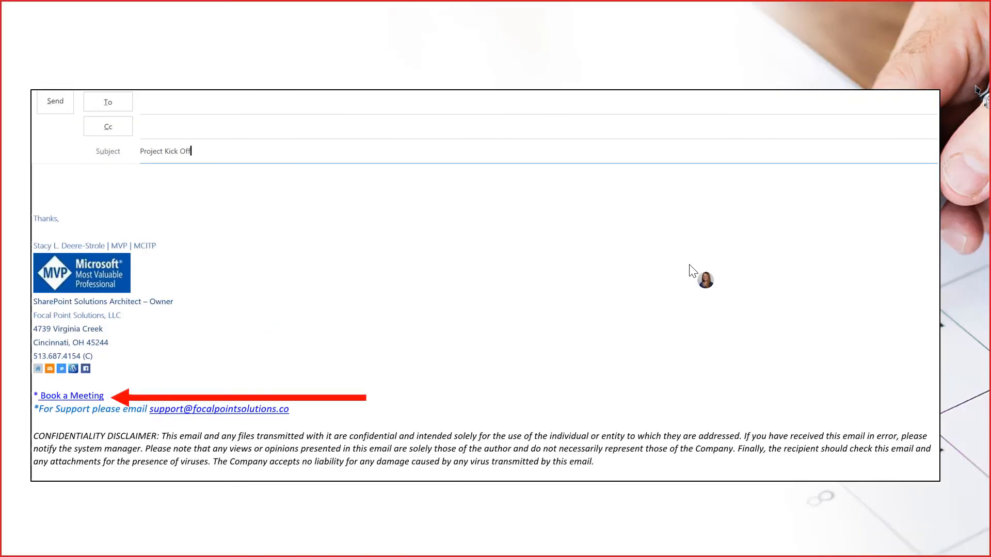
{"action": "left_click", "coordinate": [689, 265]}
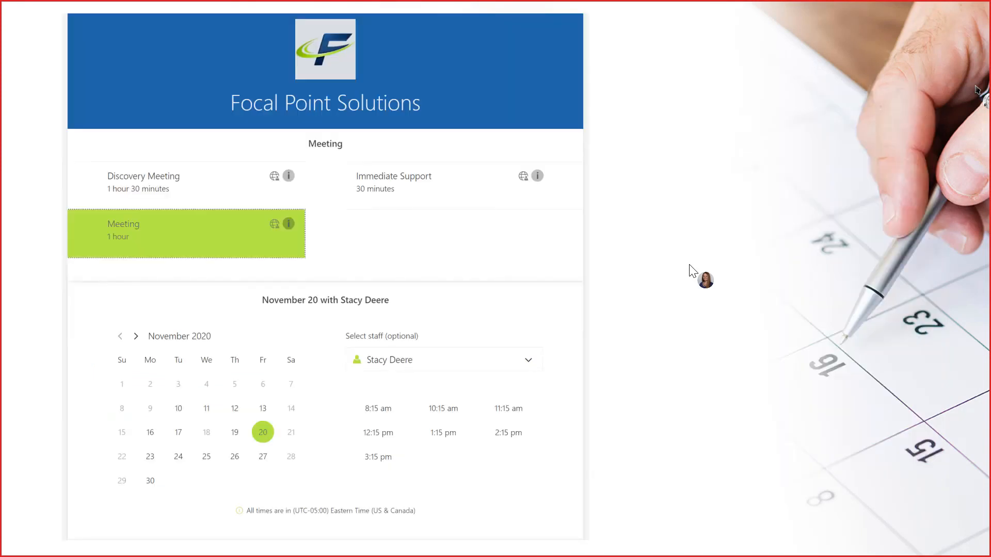
{"action": "left_click", "coordinate": [690, 266]}
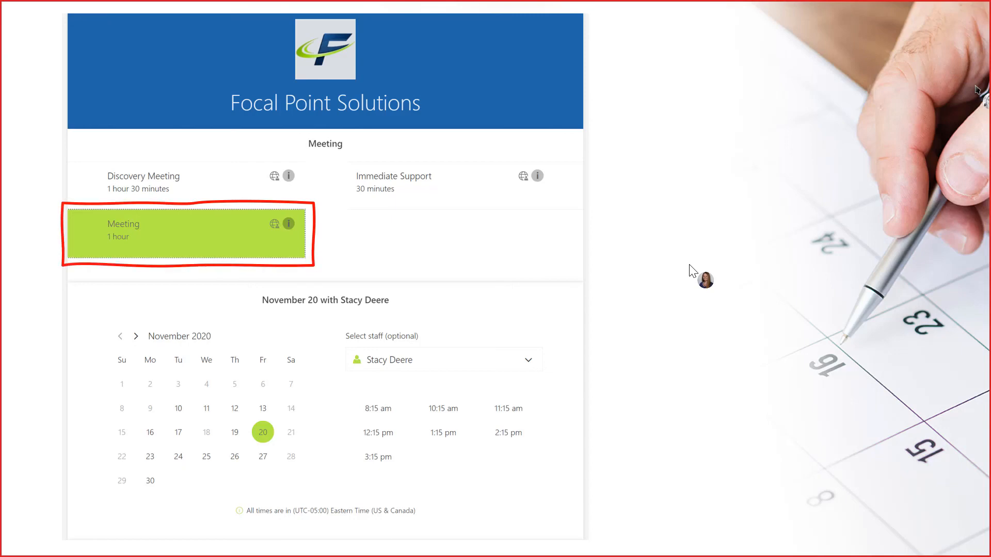
{"action": "left_click", "coordinate": [690, 265]}
{"action": "left_click", "coordinate": [689, 265]}
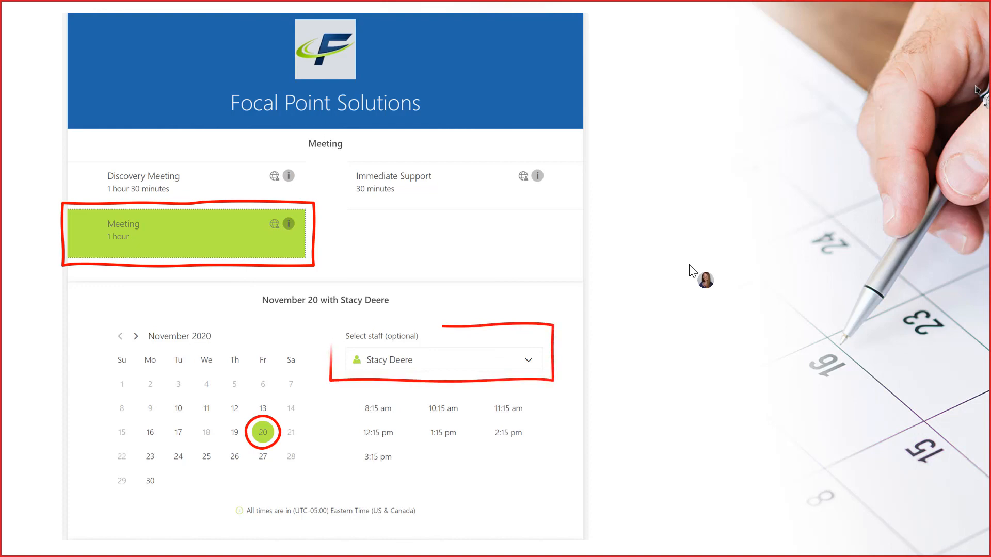